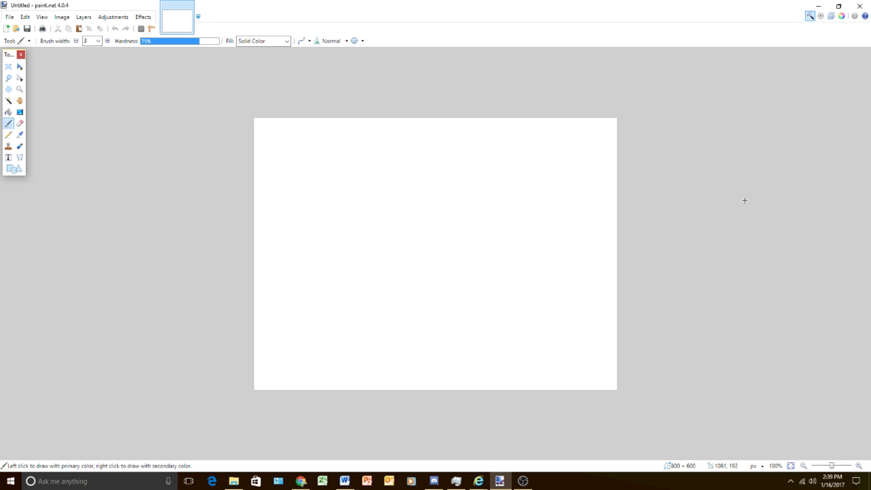
- Show the Layers and Colors windows
left_click(831, 16)
left_click(842, 17)
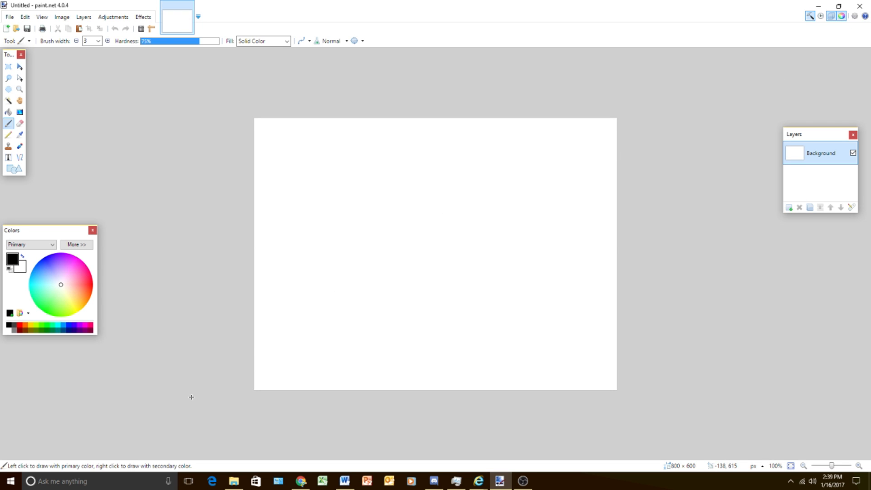
- Open the battle arena and battle deck screenshots from the Tutorial folder as two separate images
mouse_move(233, 481)
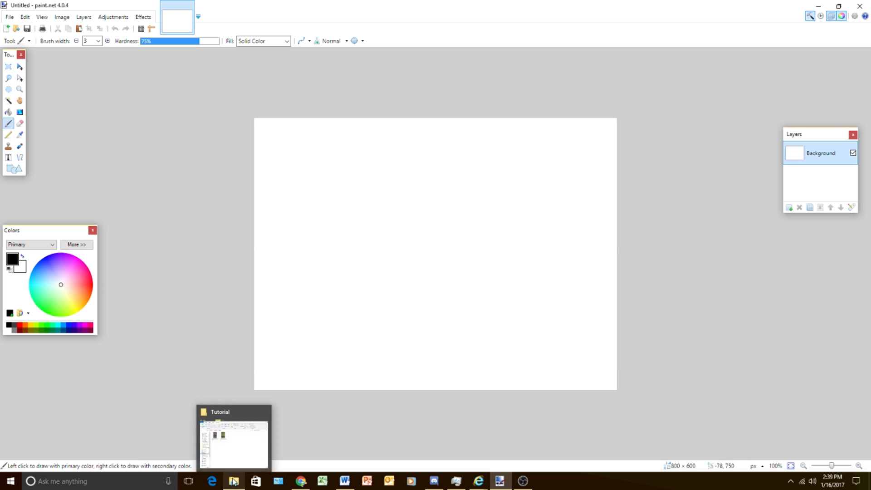
left_click(238, 438)
left_click_drag(171, 120, 697, 267)
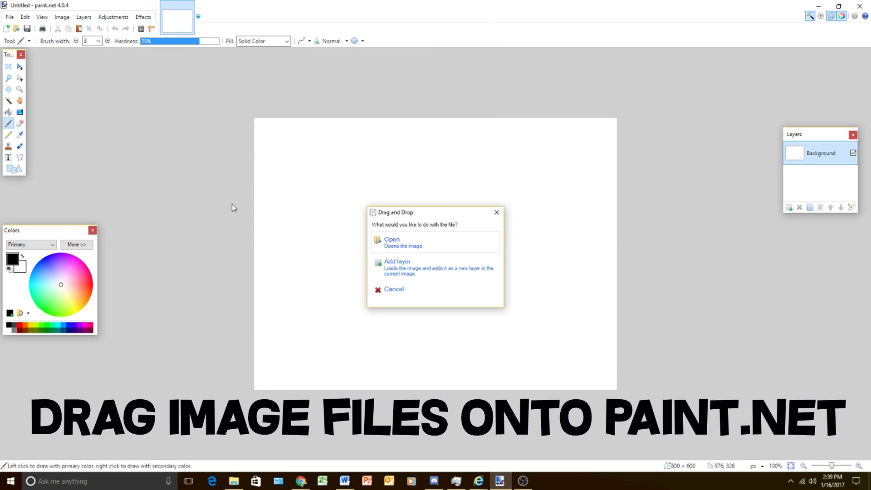
left_click(429, 247)
left_click(233, 481)
mouse_move(117, 132)
left_mouse_down()
mouse_move(669, 241)
mouse_move(551, 235)
left_mouse_up()
left_click(392, 242)
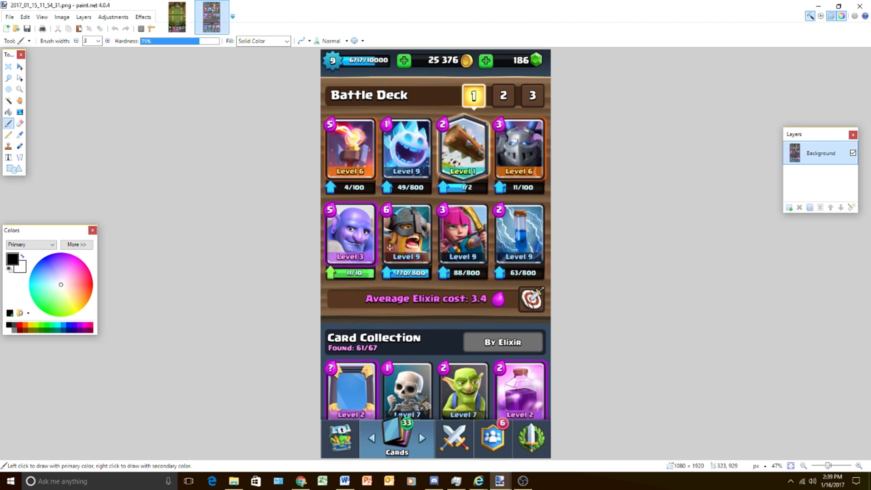
- Create a new blank image 1280 pixels wide and 720 pixels high
left_click(9, 16)
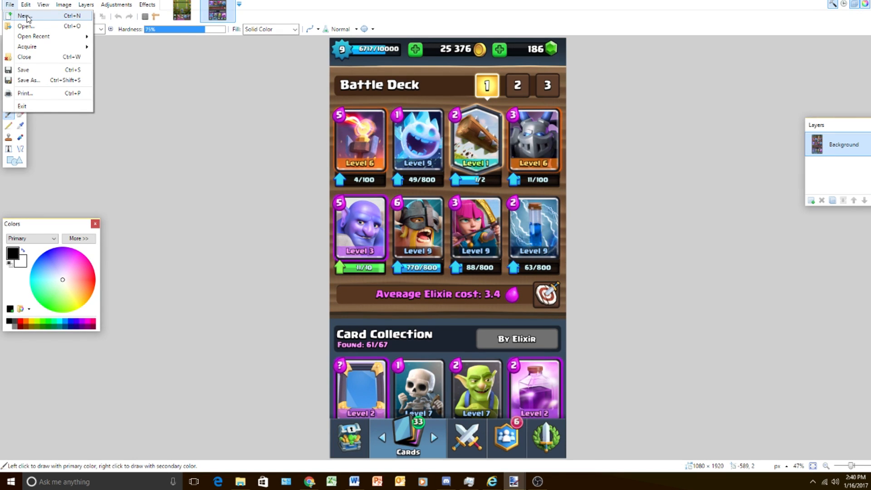
left_click(24, 15)
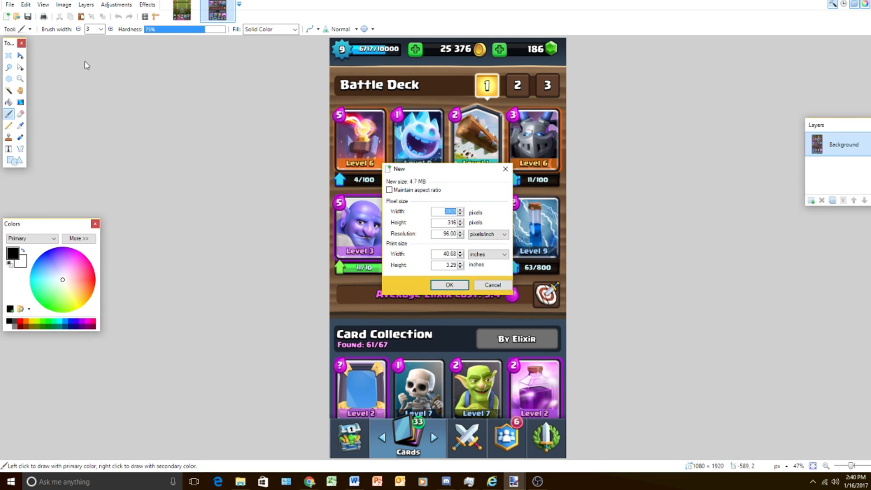
type("12")
type("80")
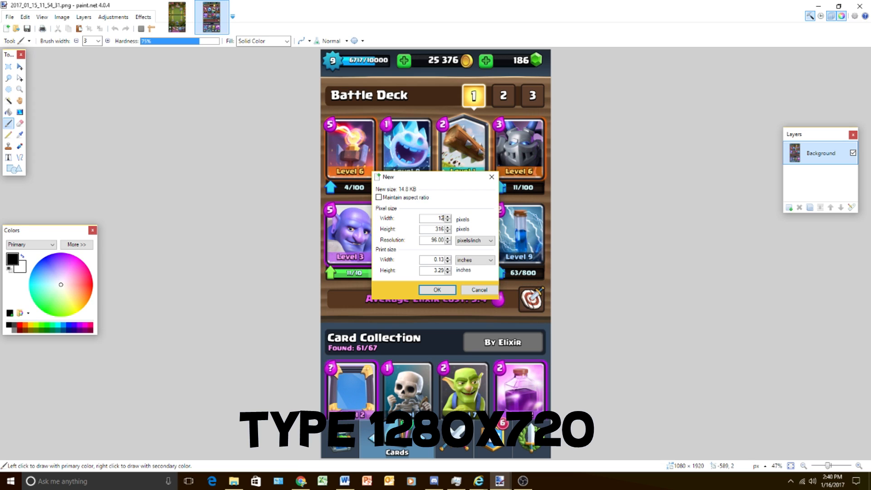
type("720")
key("Return")
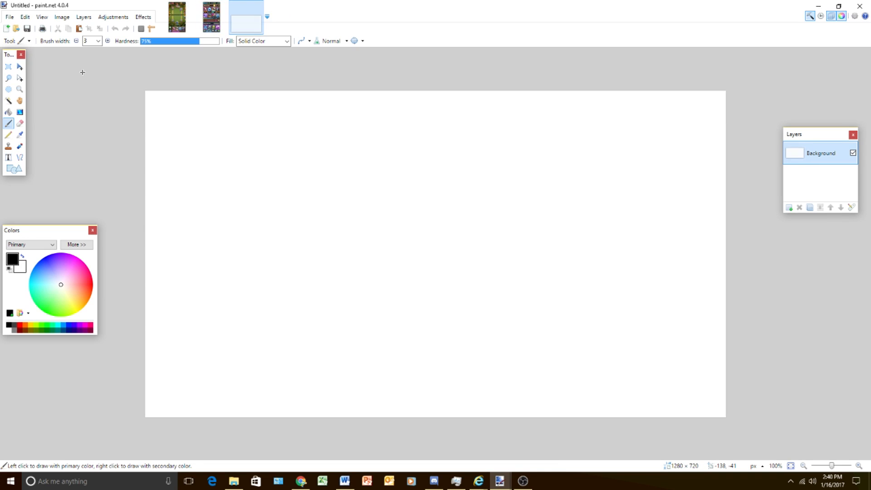
- Add a transparent layer to the new image and delete its white Background layer
left_click(789, 207)
left_click(818, 173)
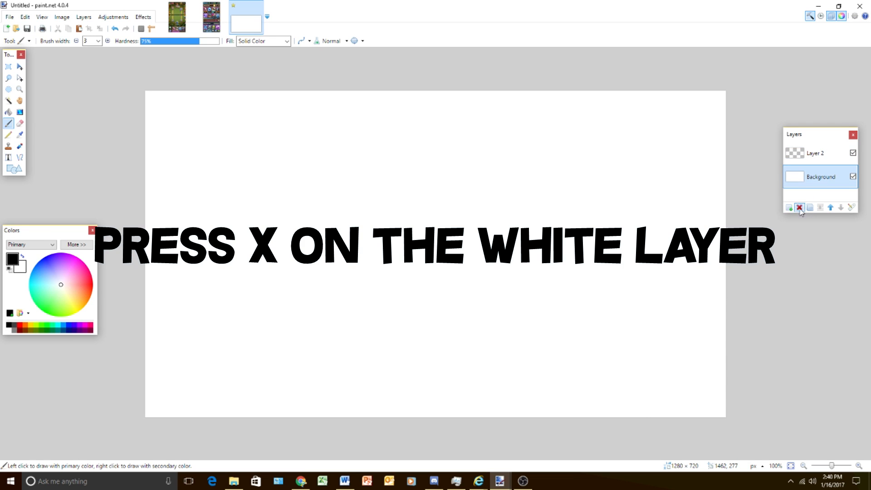
left_click(799, 207)
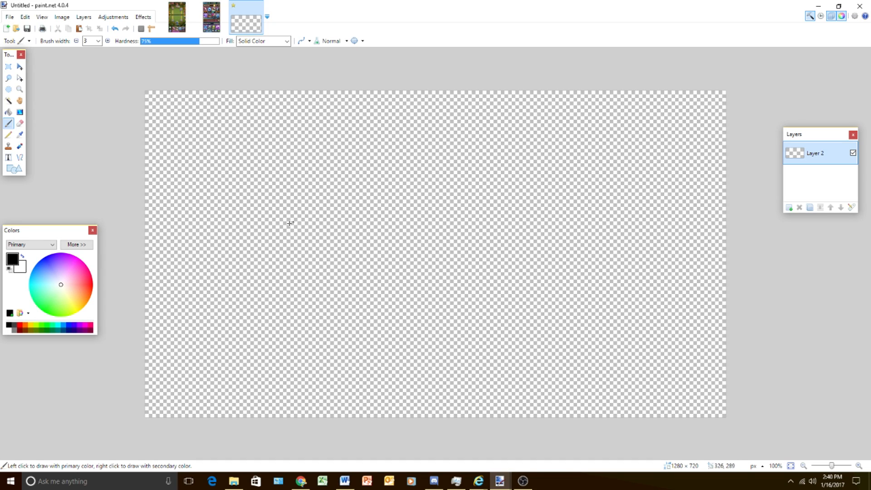
- Copy the battle deck screenshot and paste it into the new 1280 × 720 image, keeping the canvas size
left_click(204, 26)
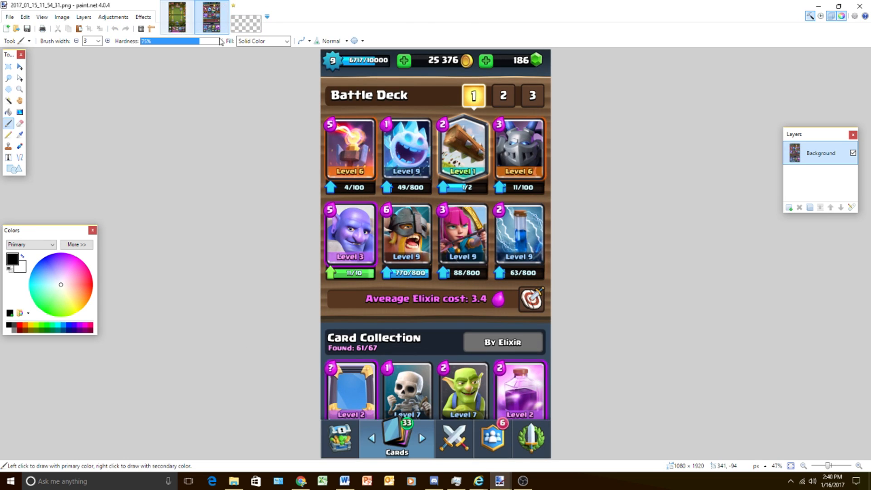
left_click(247, 18)
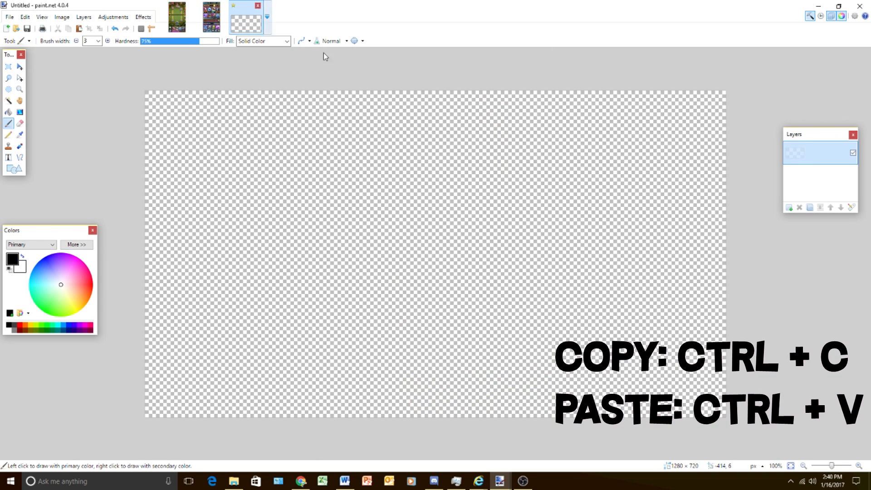
key("ctrl+v")
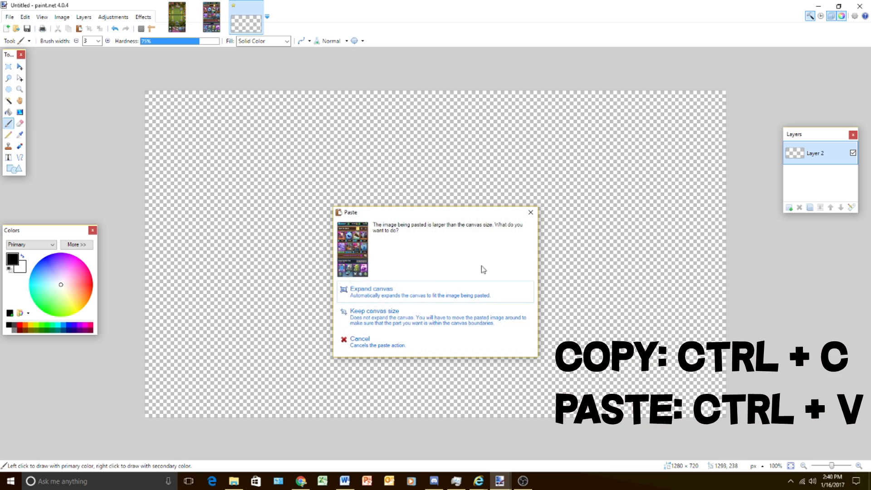
left_click(361, 317)
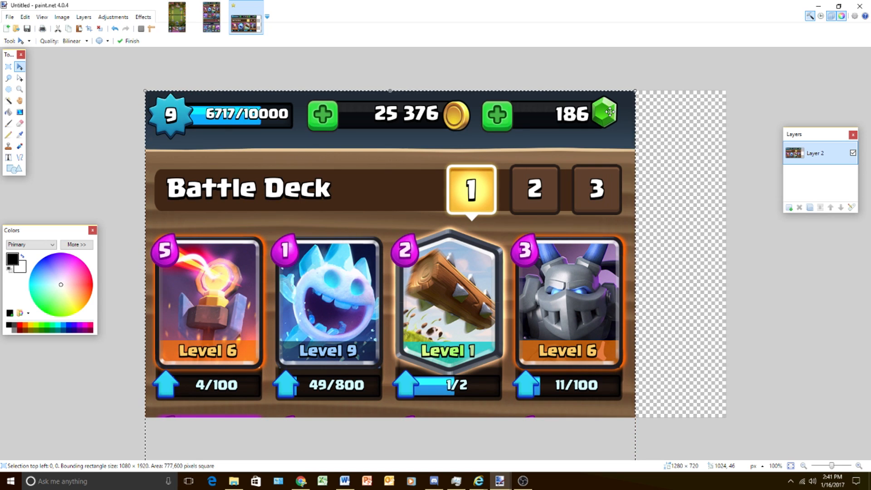
- Scale the pasted deck screenshot to about 793 × 1409 pixels, align both card rows with the canvas's left side, and deselect it
left_click_drag(511, 305, 497, 328)
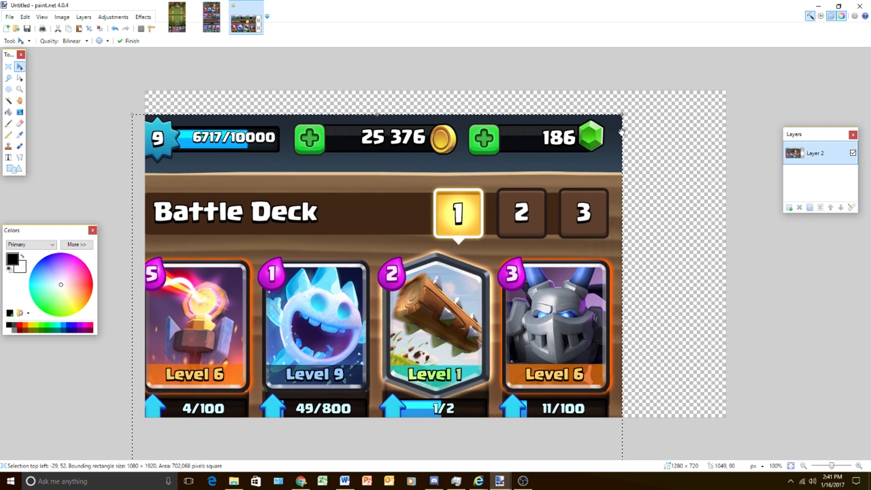
left_click_drag(622, 113, 473, 284)
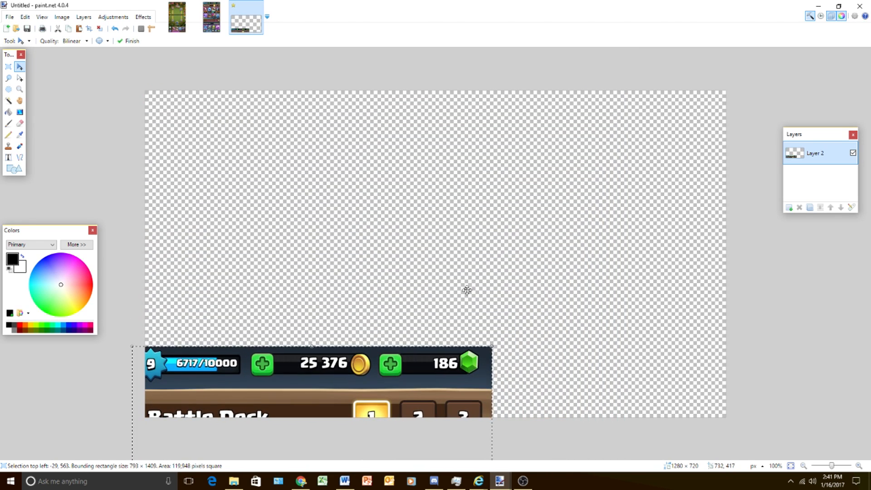
left_click_drag(382, 397, 405, 132)
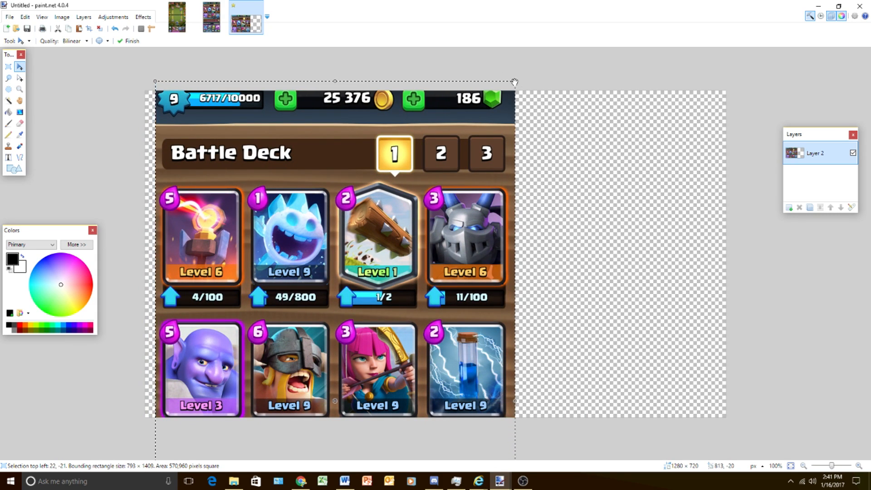
left_click_drag(427, 239, 412, 210)
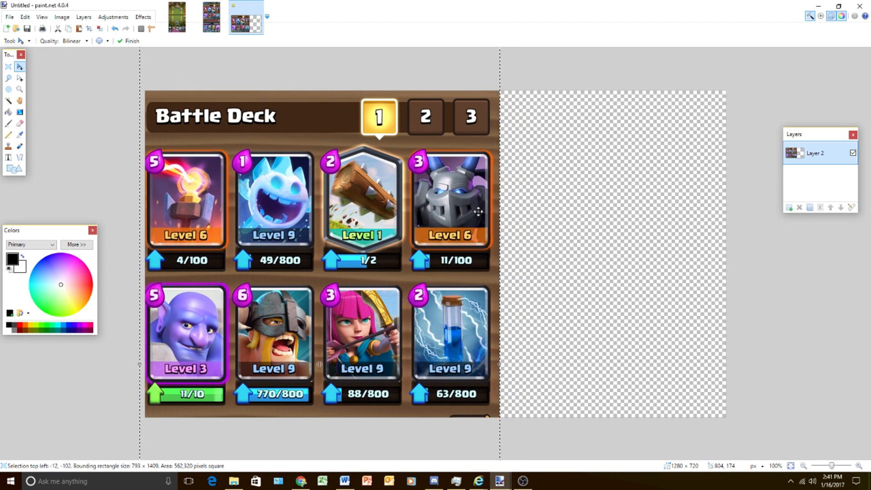
left_click(8, 66)
left_click(103, 114)
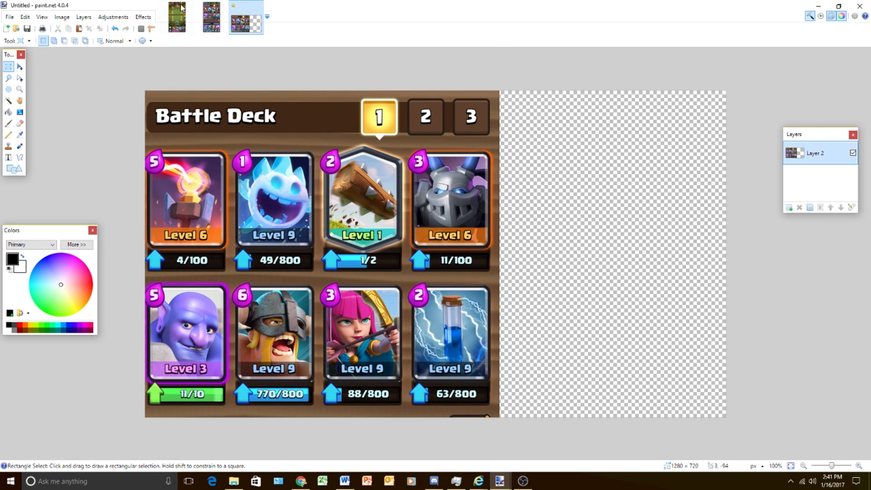
- Add a new layer, copy the battle arena screenshot, and paste it onto that layer, keeping the canvas size
left_click(789, 208)
left_click(186, 25)
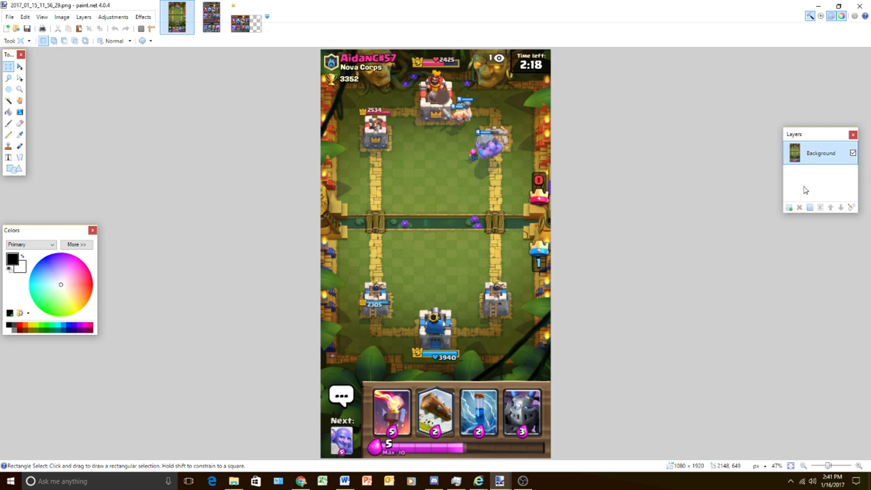
left_click(259, 30)
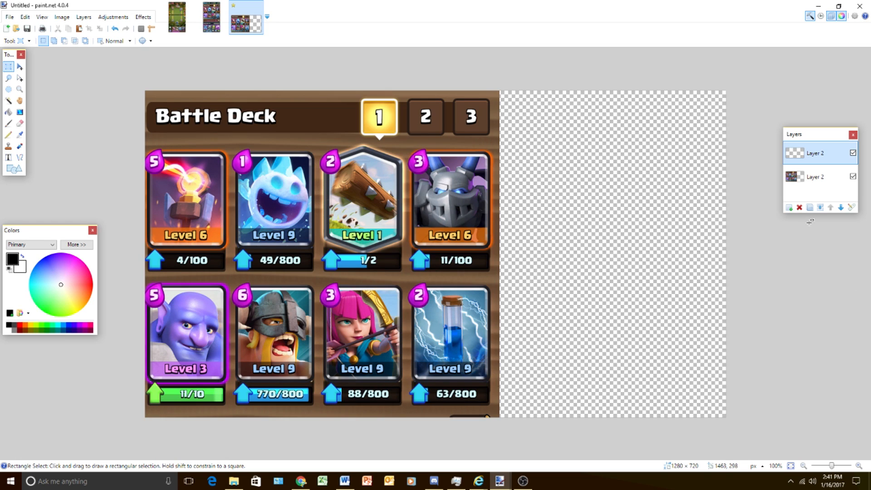
key("ctrl+v")
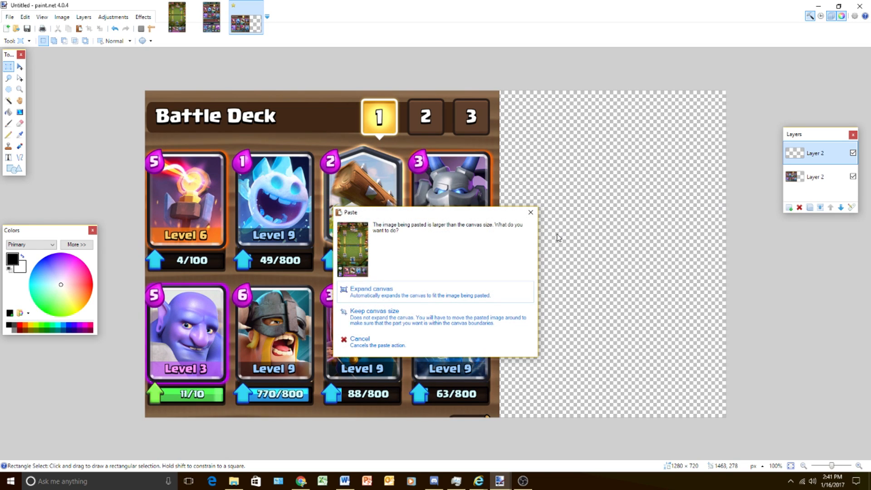
left_click(396, 319)
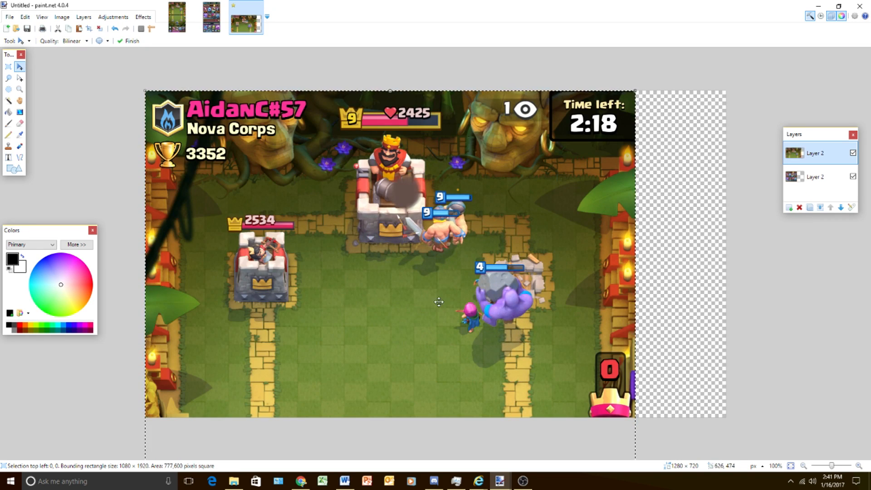
- Shift the arena screenshot to about 293, -14, place the deck layer above it, and clear the selection
left_click_drag(500, 248, 606, 225)
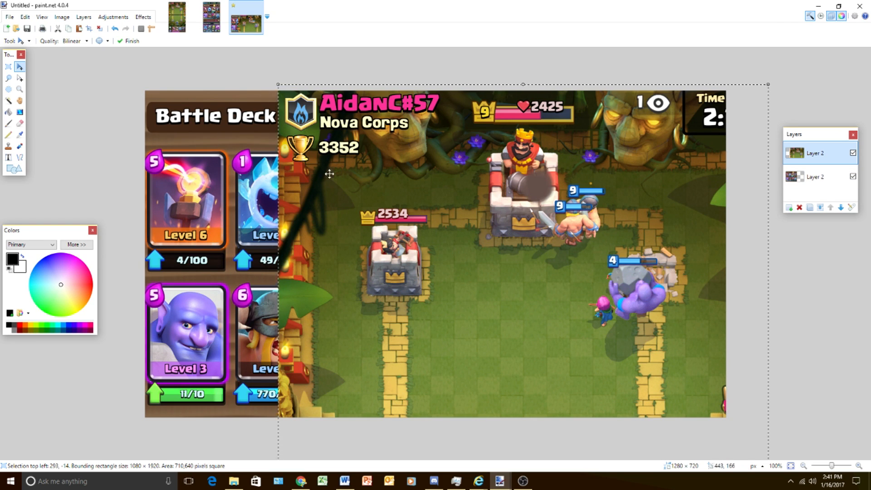
left_click_drag(833, 174, 825, 150)
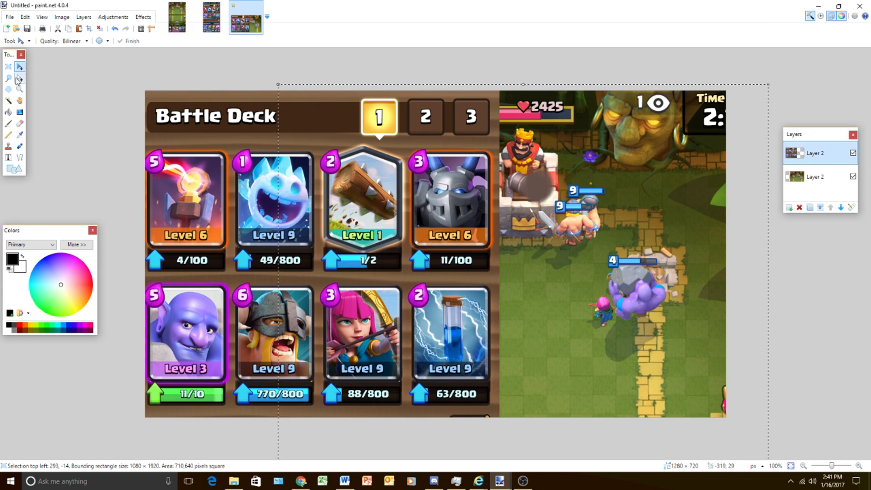
left_click(8, 67)
left_click(71, 123)
- Try to refit the deck layer by scaling it to about 977 × 550 pixels and moving it to the canvas's upper-left corner
left_click(20, 67)
left_click_drag(325, 195, 300, 195)
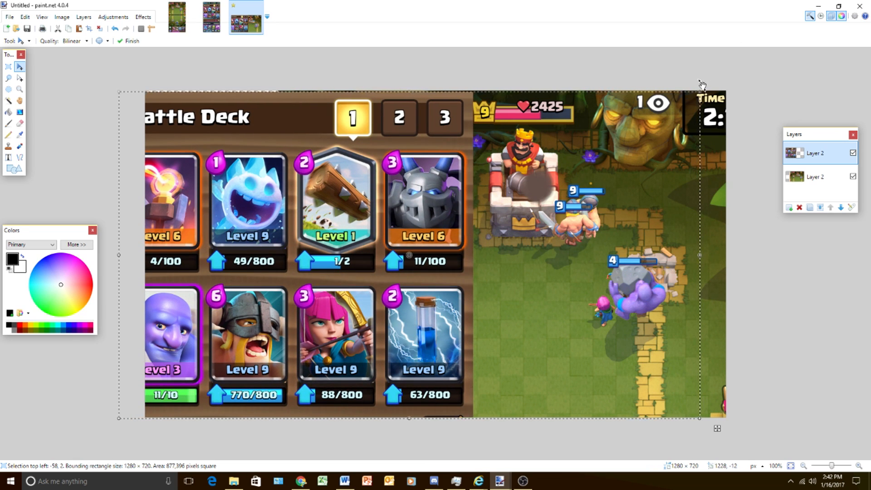
left_click_drag(700, 93, 710, 82)
left_click_drag(570, 209, 559, 210)
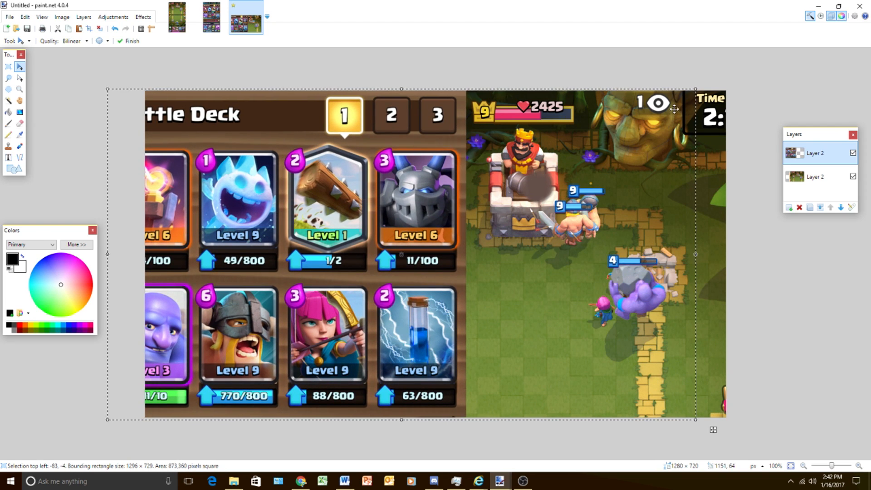
left_click_drag(696, 90, 567, 195)
left_click_drag(505, 248, 544, 165)
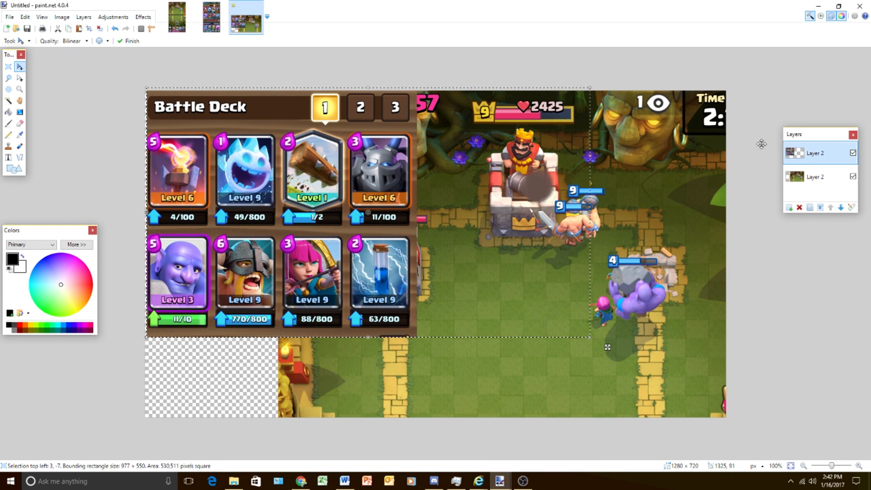
- Delete the deck layer and paste a fresh copy of the deck screenshot as a new layer, keeping the canvas size
left_click(799, 208)
left_click(215, 7)
left_click(253, 25)
key("ctrl+shift+v")
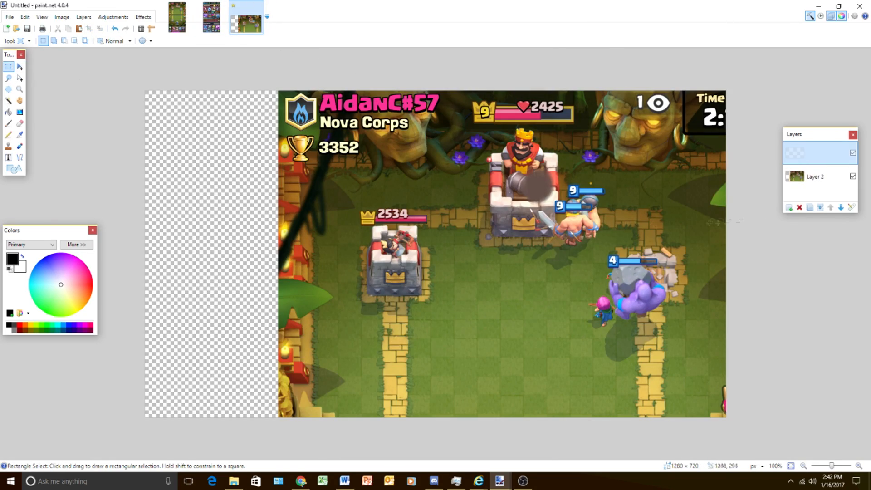
left_click(393, 316)
- Scale and position the deck screenshot so the Battle Deck title through the Average Elixir cost row fills the canvas's left side, and deselect it
left_click_drag(635, 91, 499, 265)
left_click_drag(390, 390, 336, 106)
left_click_drag(349, 136, 349, 186)
left_click_drag(445, 97, 417, 148)
left_click_drag(361, 213, 413, 111)
left_click(8, 66)
left_click(54, 105)
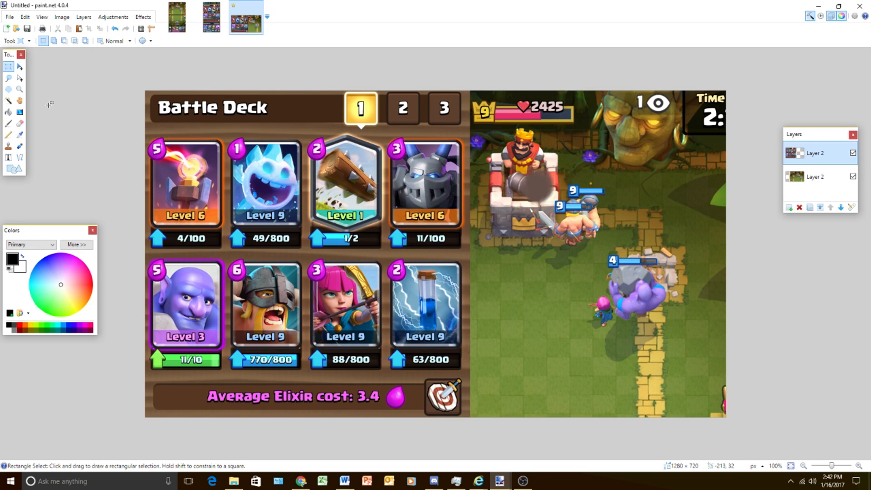
- On a new layer, draw a slightly slanted black line about 732 pixels long down the border between the deck and arena images
left_click(20, 67)
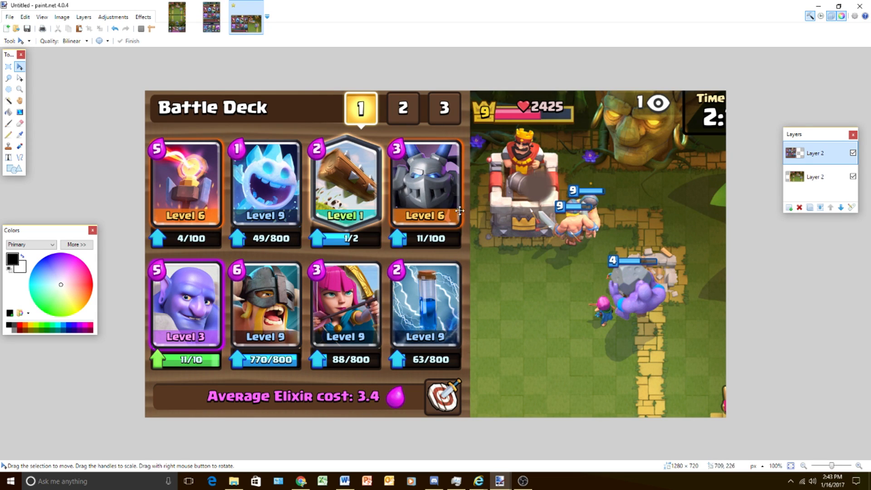
left_click(789, 208)
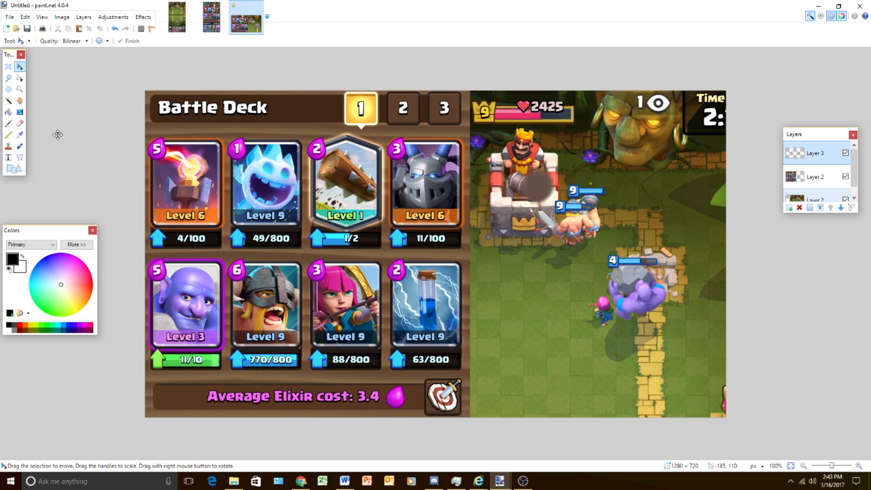
left_click(20, 159)
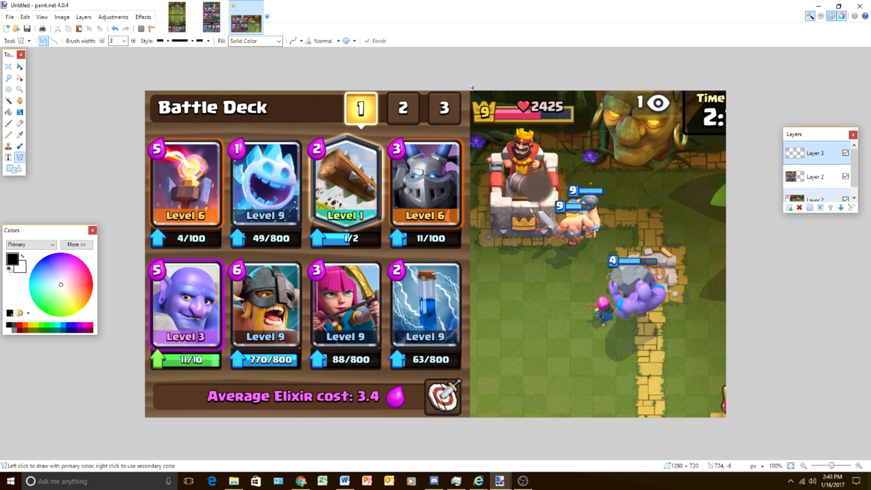
mouse_move(473, 89)
left_mouse_down()
mouse_move(458, 136)
mouse_move(458, 417)
left_mouse_up()
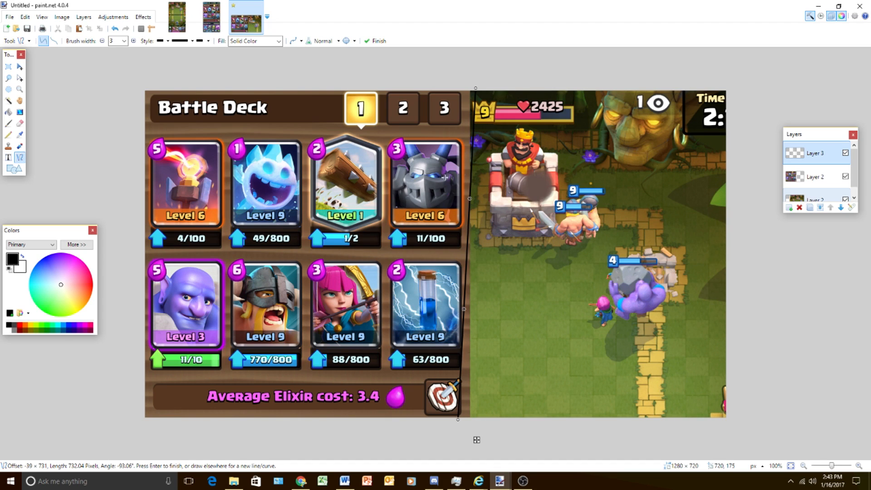
- Set the dividing line's brush width to 10
left_click(133, 41)
left_click(132, 42)
left_click(132, 42)
left_click(131, 43)
left_click(132, 43)
left_click(132, 42)
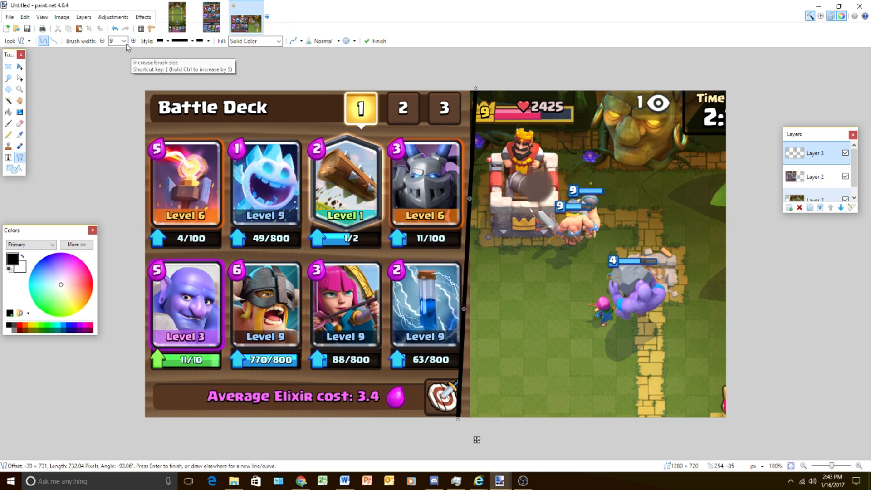
left_click(131, 42)
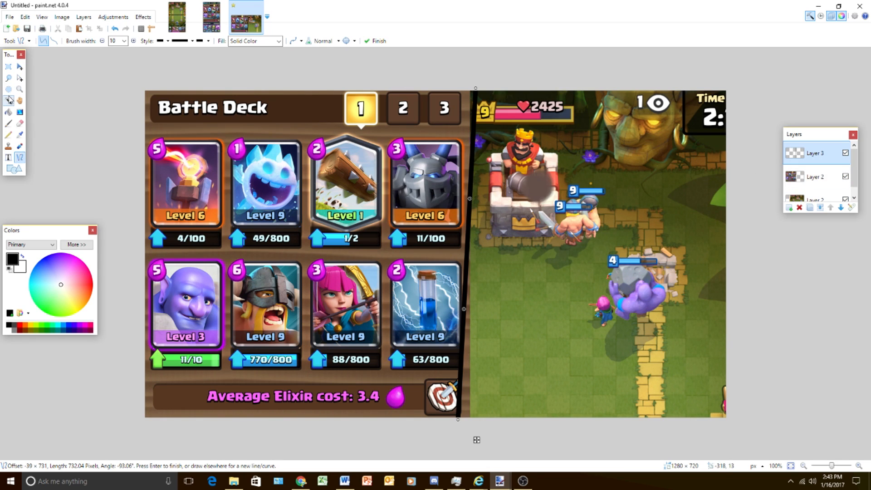
- Select the area right of the dividing line with the Magic Wand and erase it from the deck layer
left_click(9, 101)
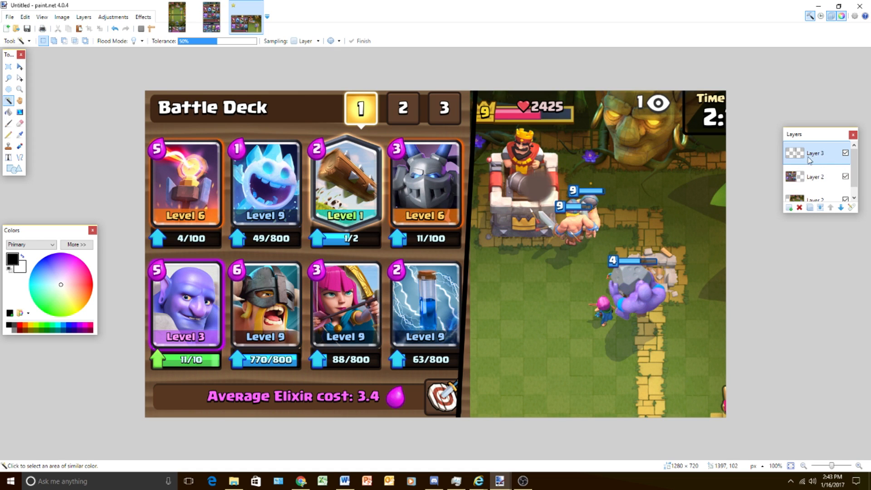
left_click(484, 281)
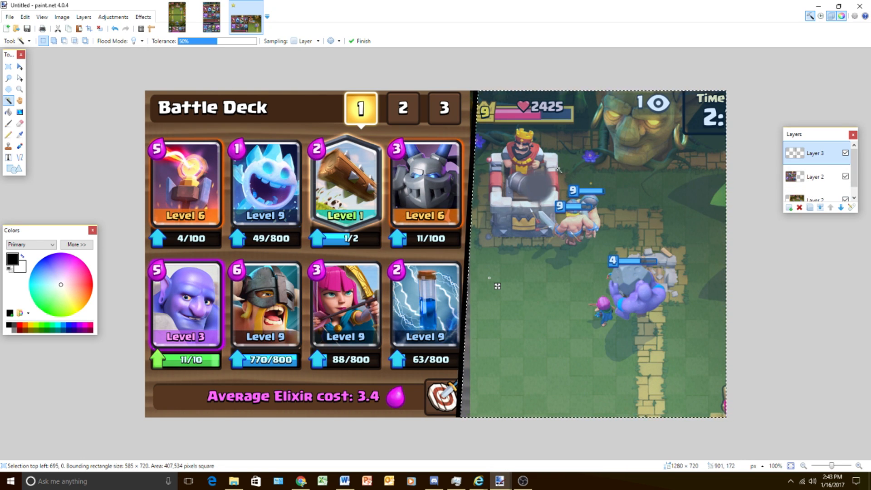
left_click(805, 199)
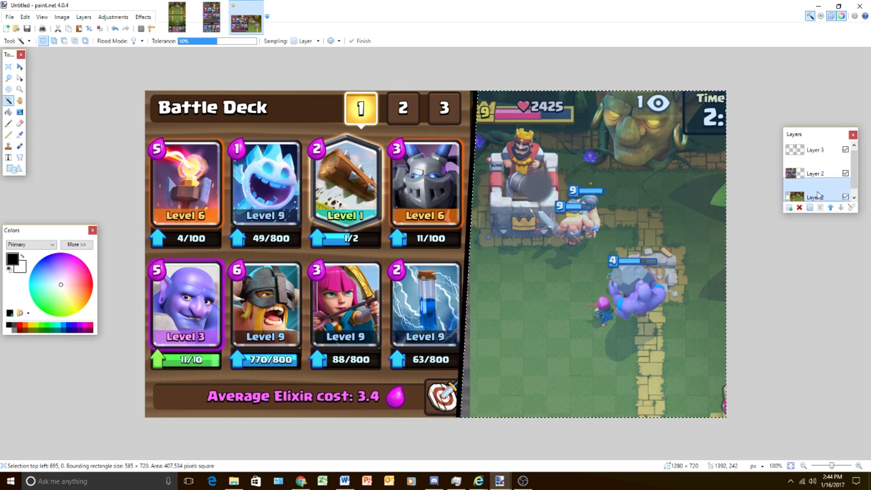
left_click(810, 168)
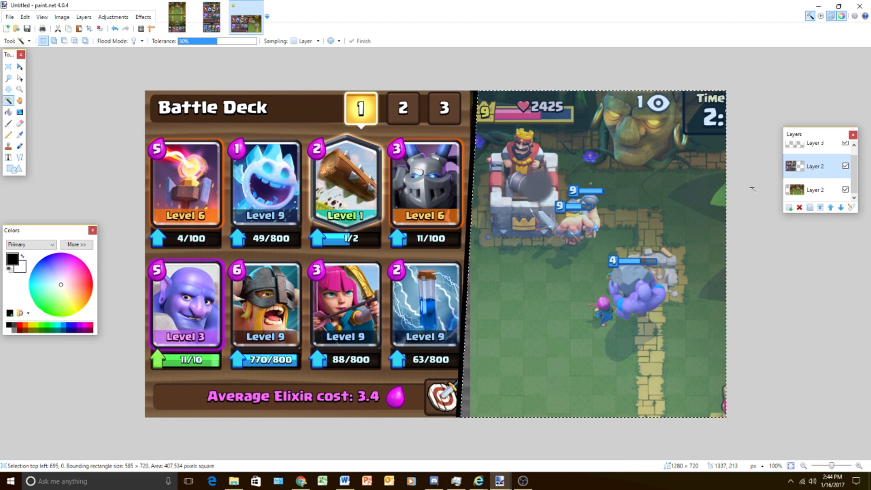
key("Delete")
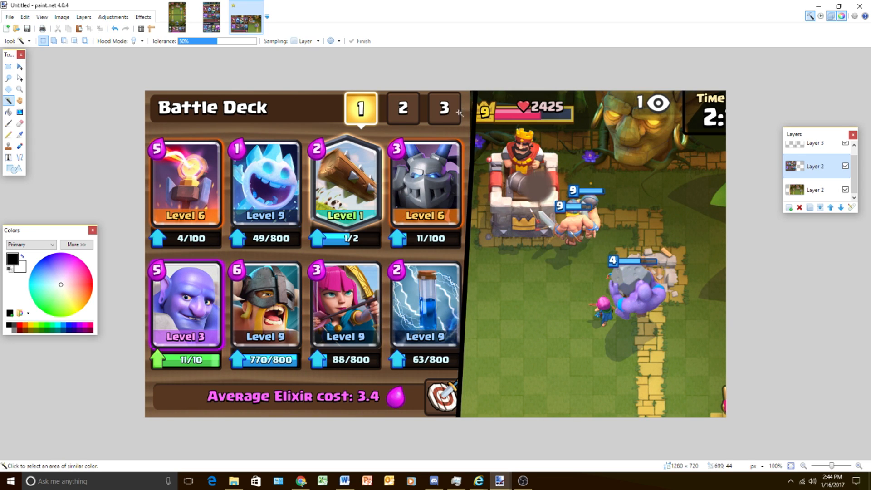
- Select the area left of the dividing line on the line's layer and erase it from the arena layer
left_click(814, 144)
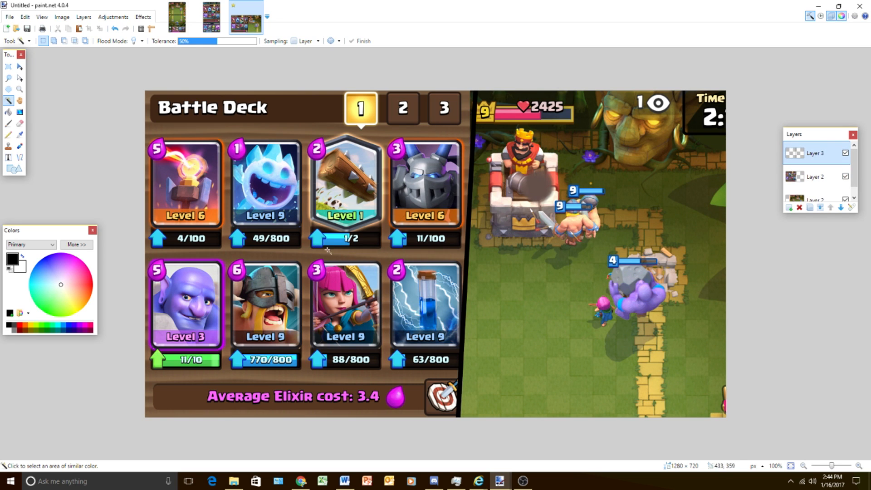
left_click(249, 211)
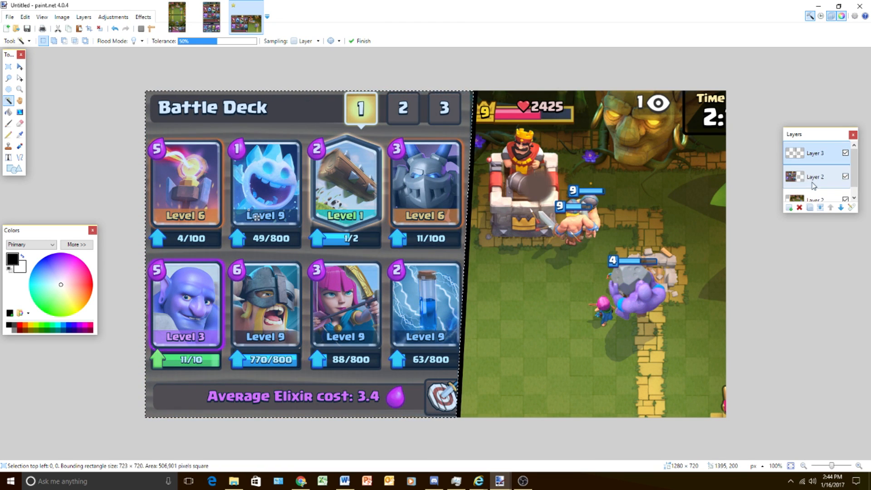
left_click(817, 199)
key("Delete")
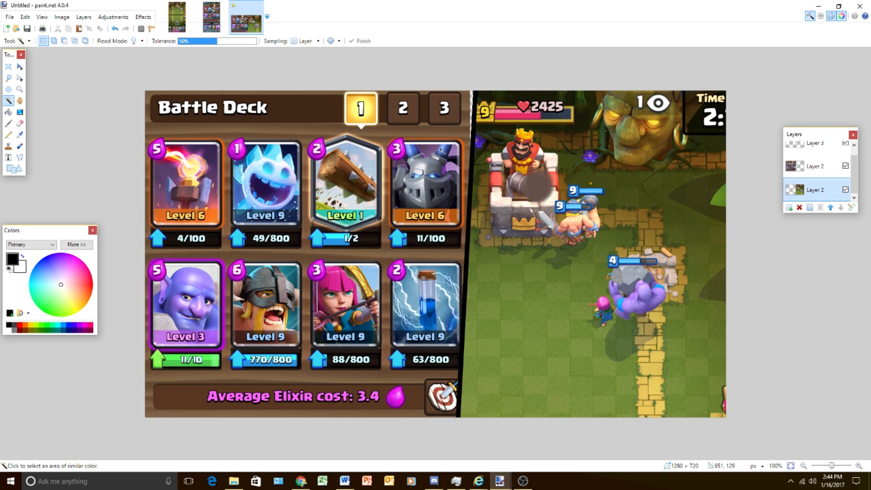
- Enlarge the deck layer to about 1293 × 727 pixels so it reaches under the dividing line
left_click(806, 165)
left_click(20, 67)
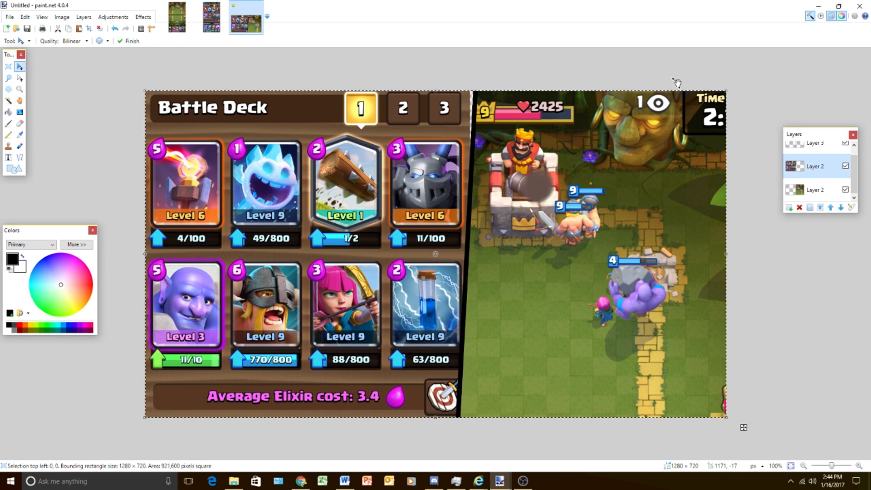
left_click_drag(725, 93, 731, 81)
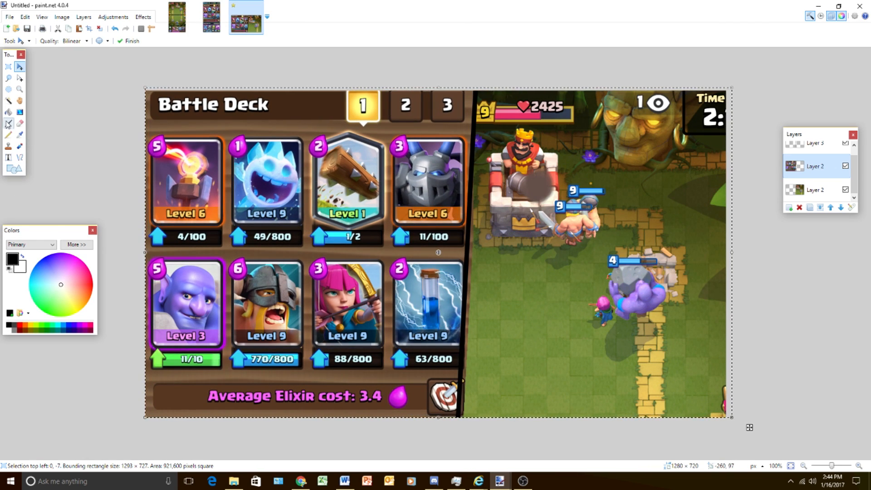
- Select the area right of the dividing line again and erase the enlarged deck image's overflow there
left_click(8, 100)
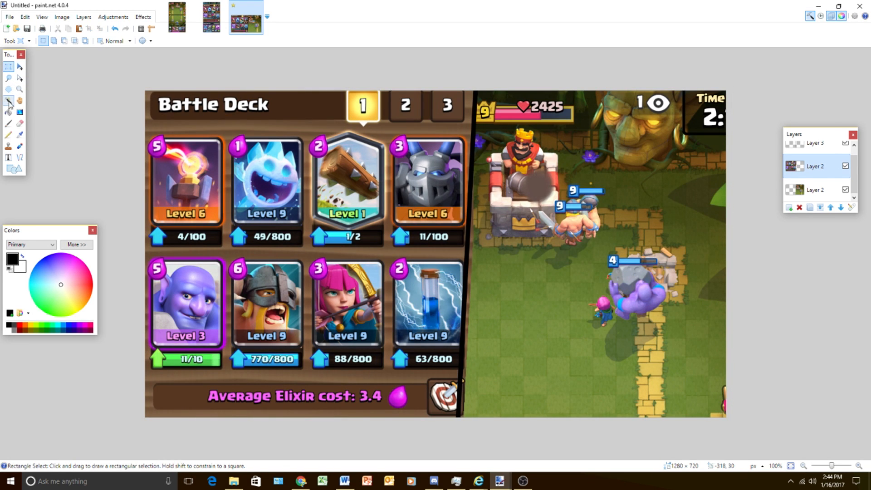
left_click(815, 147)
left_click(586, 224)
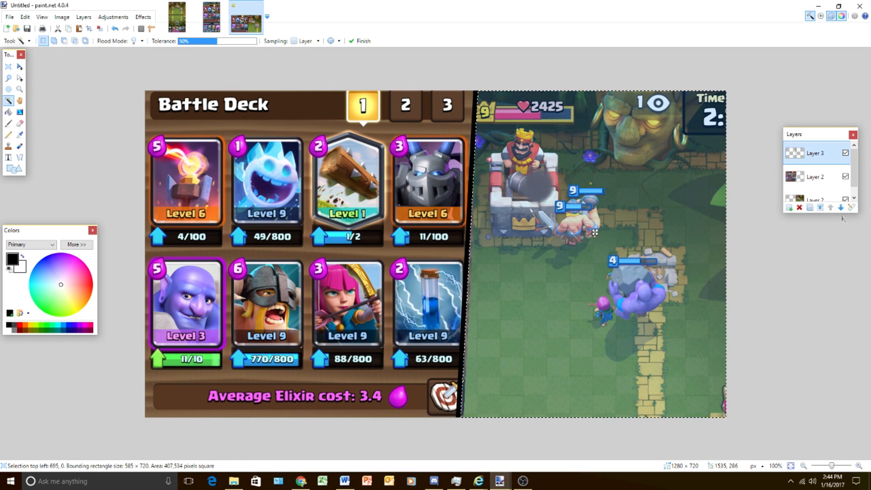
left_click(815, 181)
key("Delete")
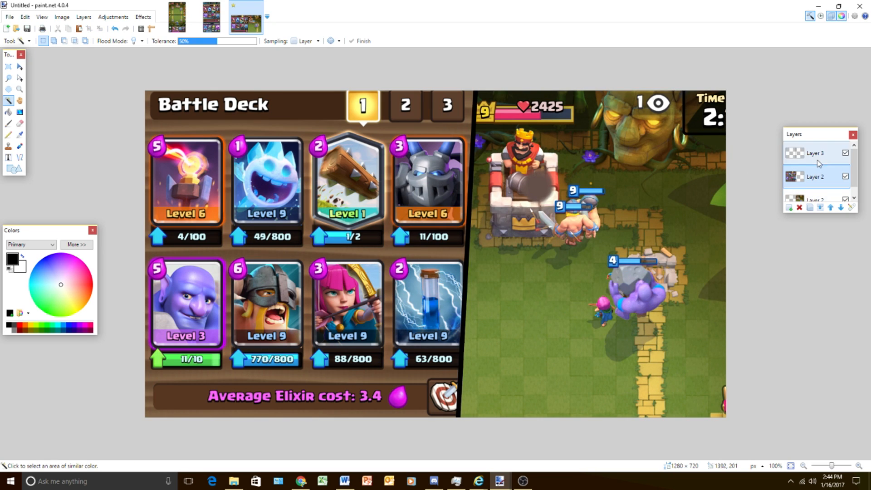
- Add a new layer above the dividing line and place a text insertion point over the deck cards, using Impact at size 108
left_click(817, 156)
left_click(788, 208)
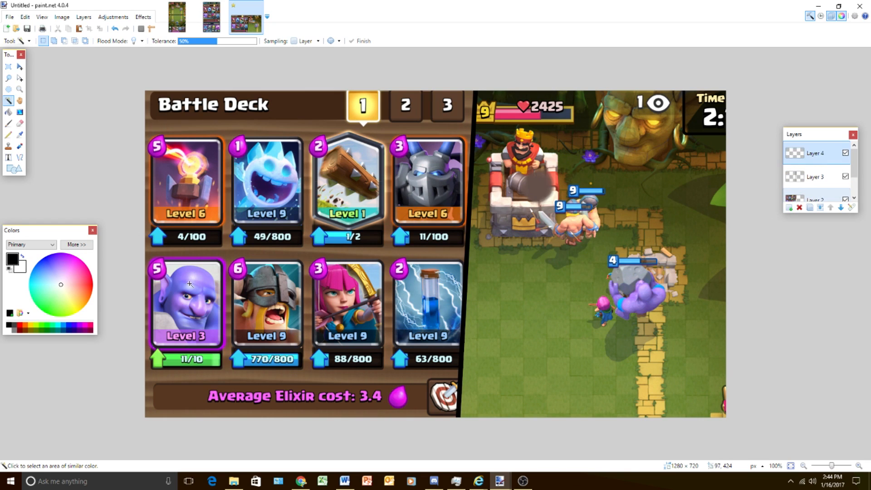
left_click(8, 156)
left_click(304, 273)
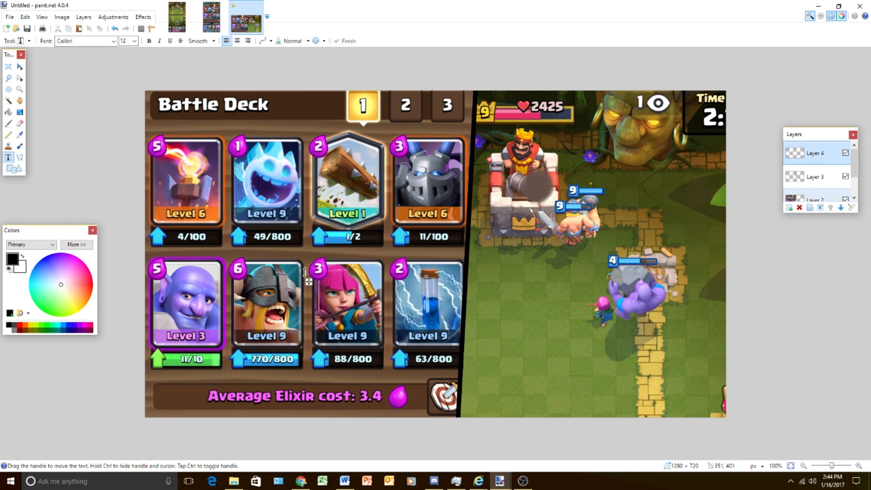
left_click(113, 41)
type("Impact")
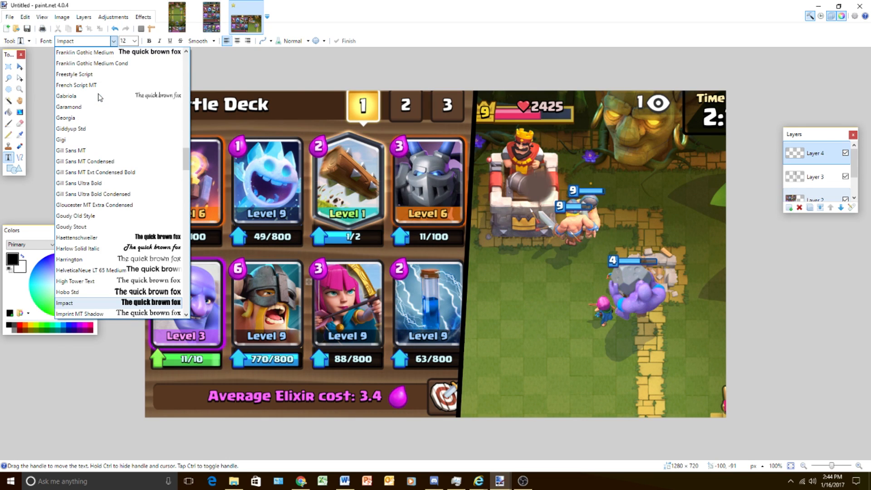
scroll(100, 291, "down", 1)
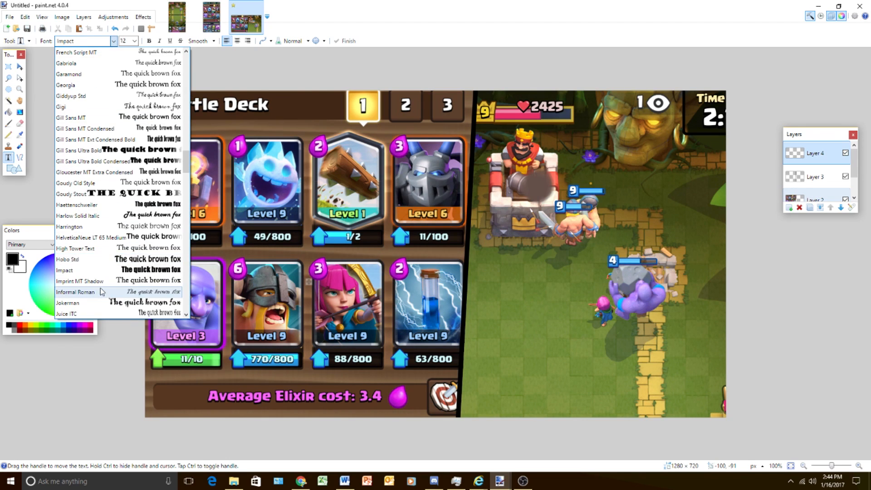
left_click(99, 271)
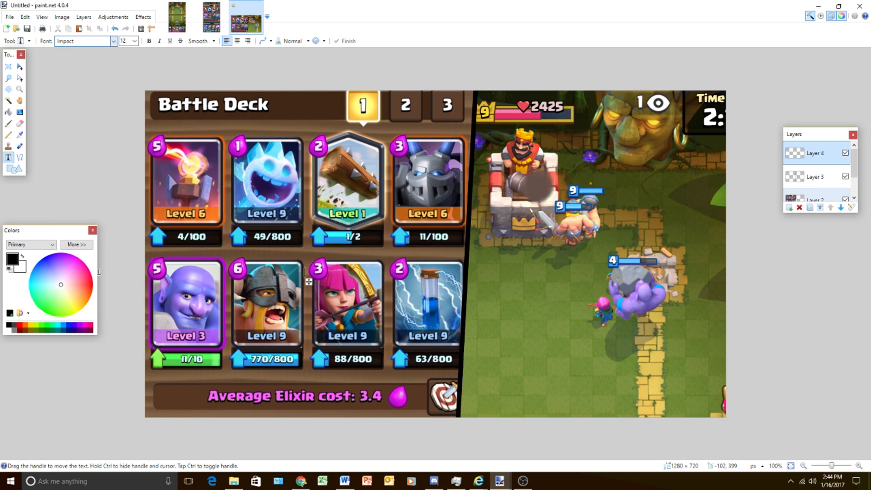
left_click(134, 41)
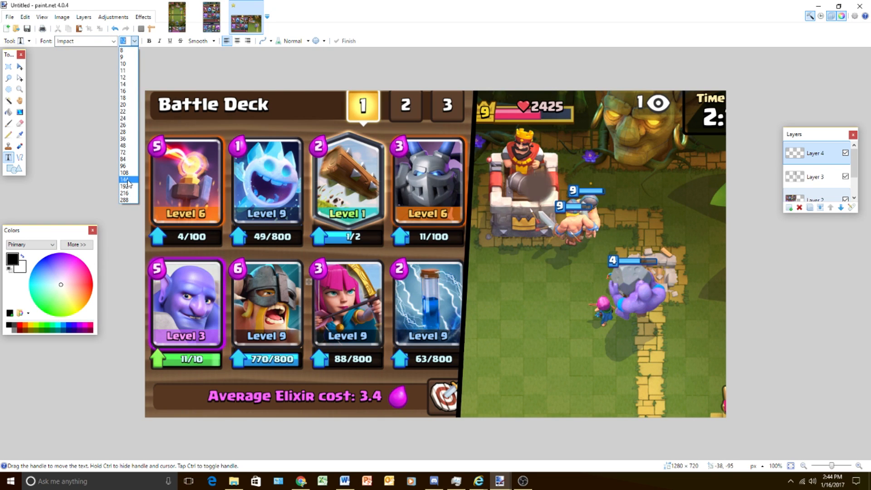
left_click(126, 174)
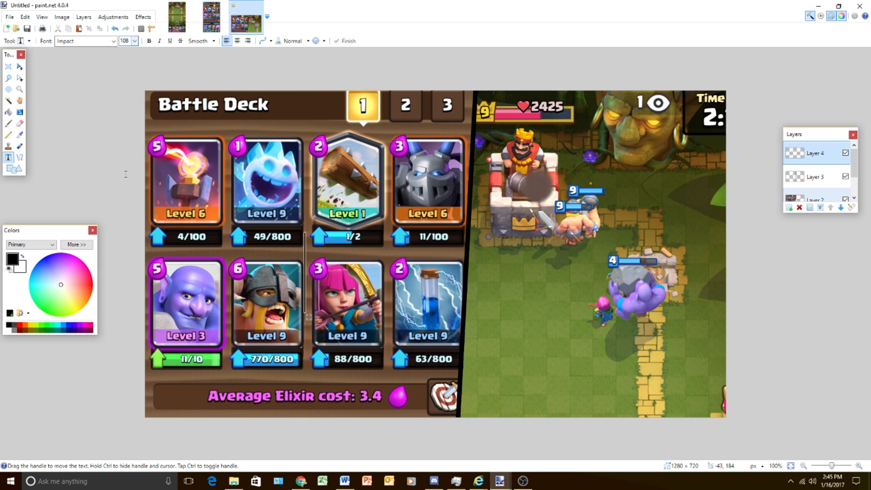
left_click_drag(309, 316, 291, 291)
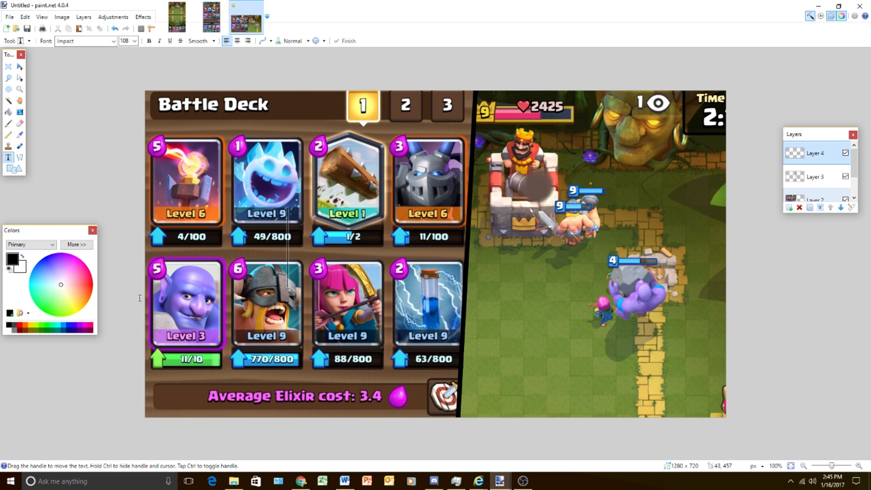
- Set the primary color to yellow and the secondary color to orange
left_click(28, 324)
left_click(21, 274)
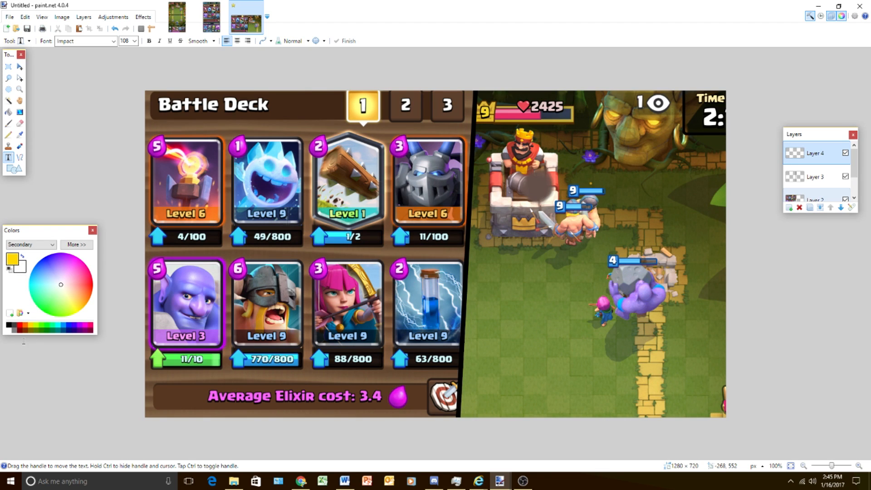
left_click(23, 325)
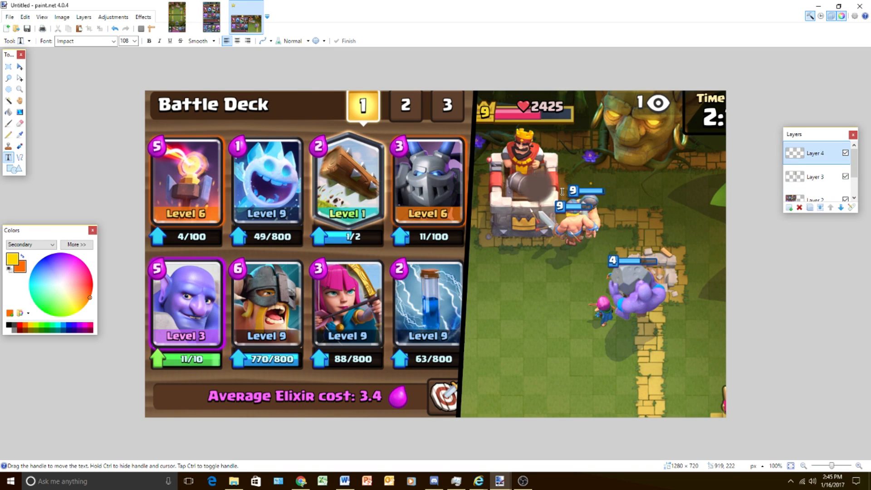
- Write "best deck for" in lowercase and shift it across the border between the deck and arena images
type("best d")
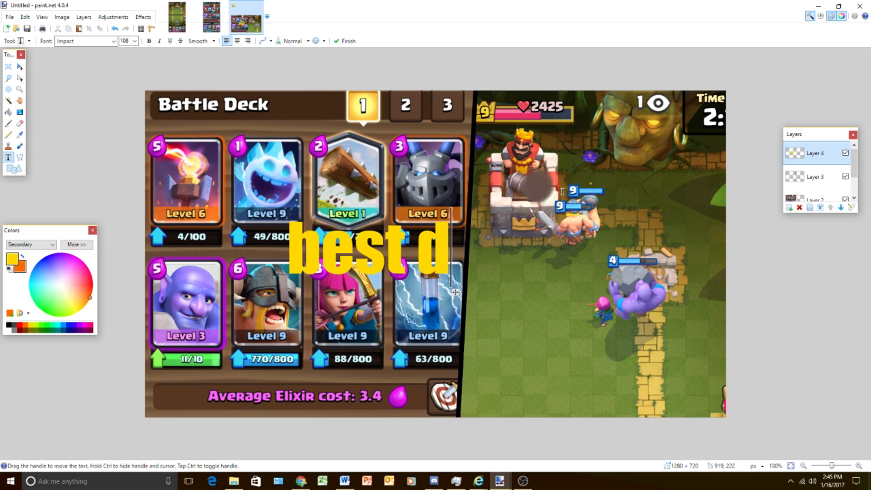
type("eck a")
key("BackSpace")
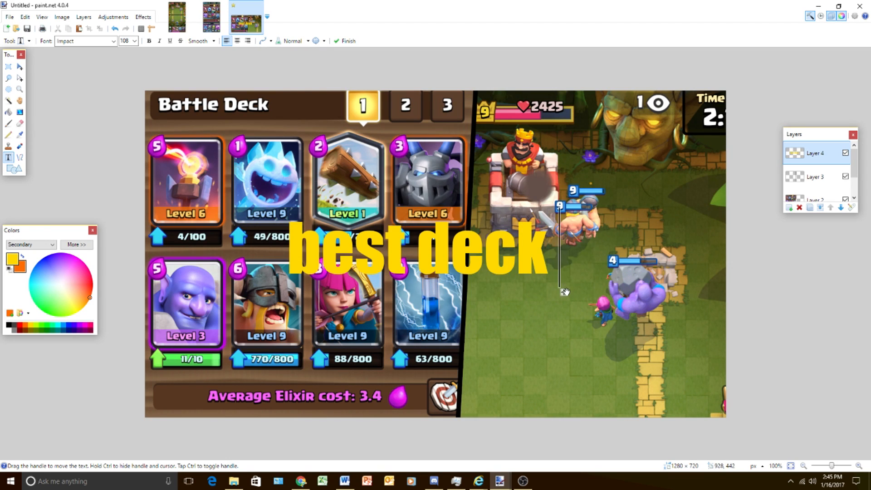
left_click_drag(561, 293, 434, 291)
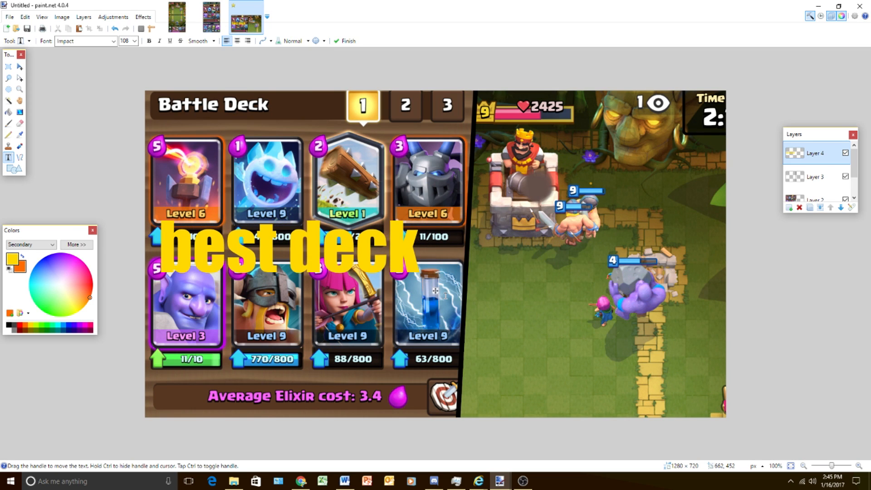
type("fo")
key("BackSpace")
key("BackSpace")
left_click_drag(435, 291, 584, 281)
type("for")
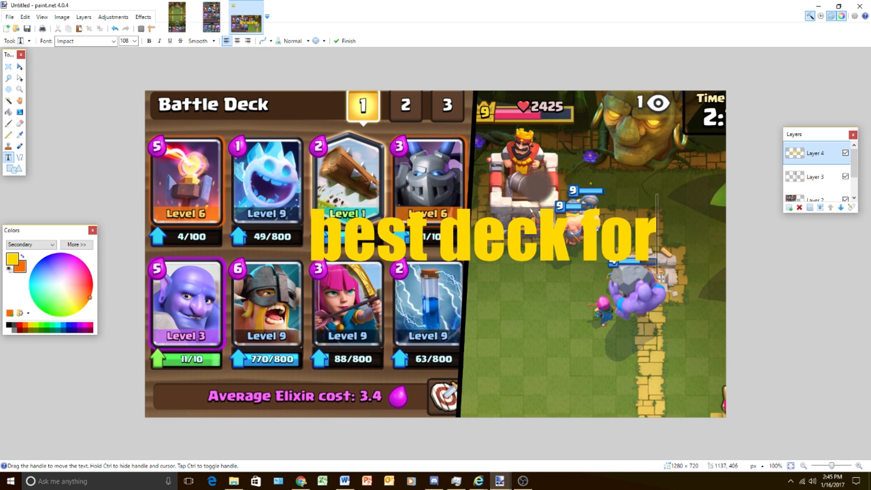
- Move the text up over the upper card row and replace its wording with "BEST DECK!"
left_click_drag(661, 280, 644, 243)
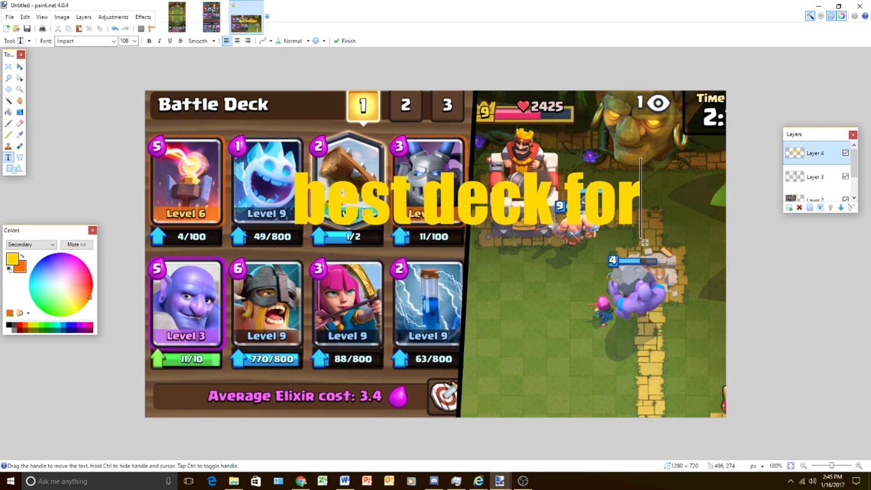
key("BackSpace")
key("BackSpace")
key("BackSpace")
key("BackSpace")
key("BackSpace")
key("BackSpace")
key("BackSpace")
key("BackSpace")
key("BackSpace")
key("BackSpace")
key("BackSpace")
key("BackSpace")
key("BackSpace")
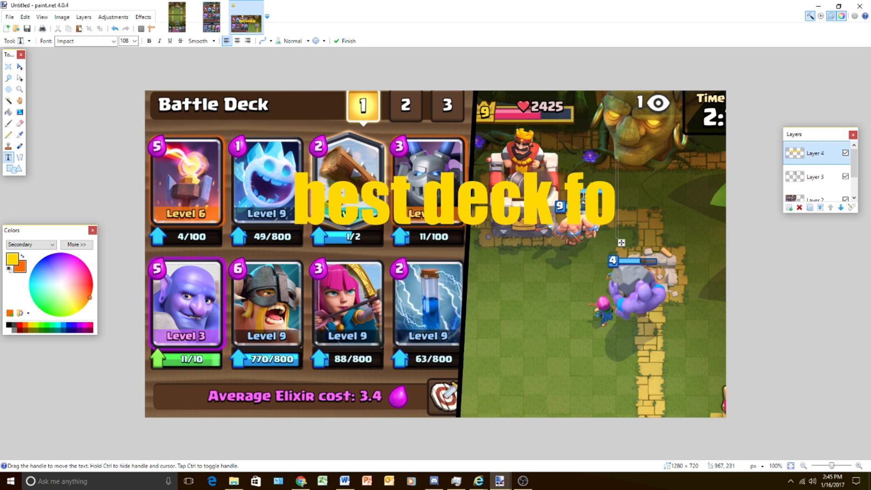
type("BES")
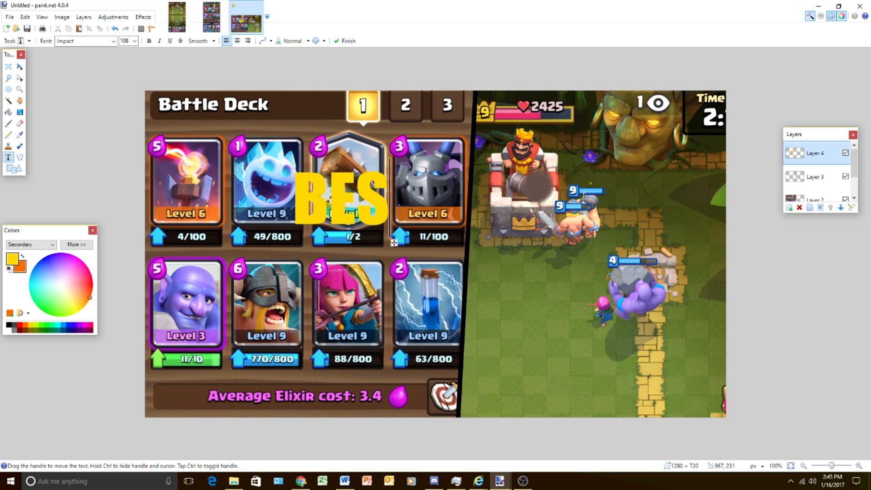
type("T DECK!")
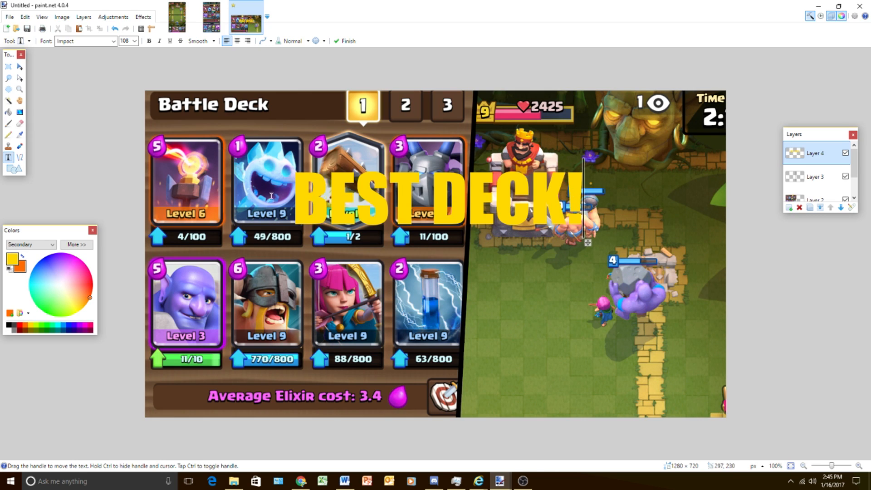
- Select all the letters of "BEST DECK!" and fill them with a vertical yellow-to-orange linear gradient about 62 pixels long
left_click(8, 100)
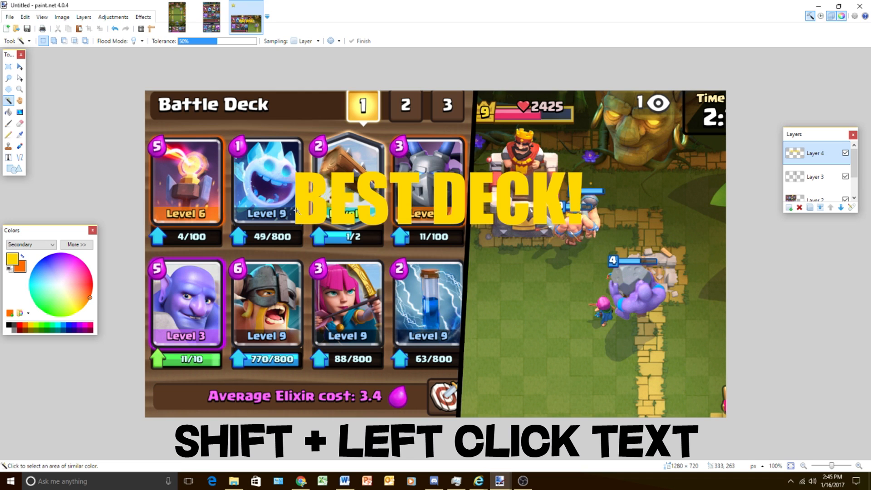
left_click(300, 210)
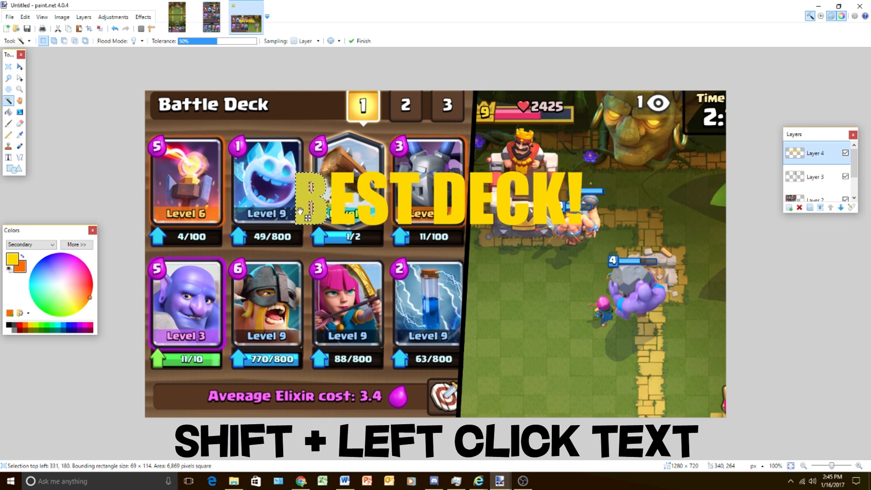
left_click(338, 202, "shift")
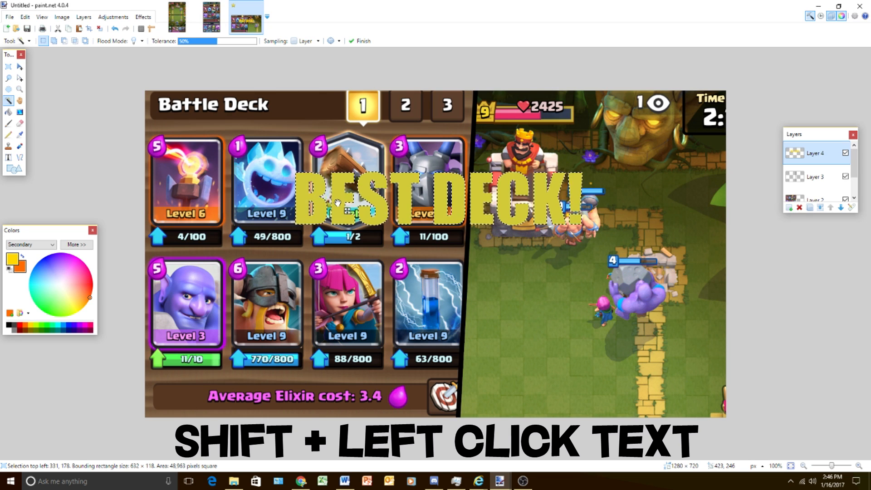
left_click(20, 112)
left_click_drag(353, 196, 349, 241)
left_click_drag(353, 224, 348, 232)
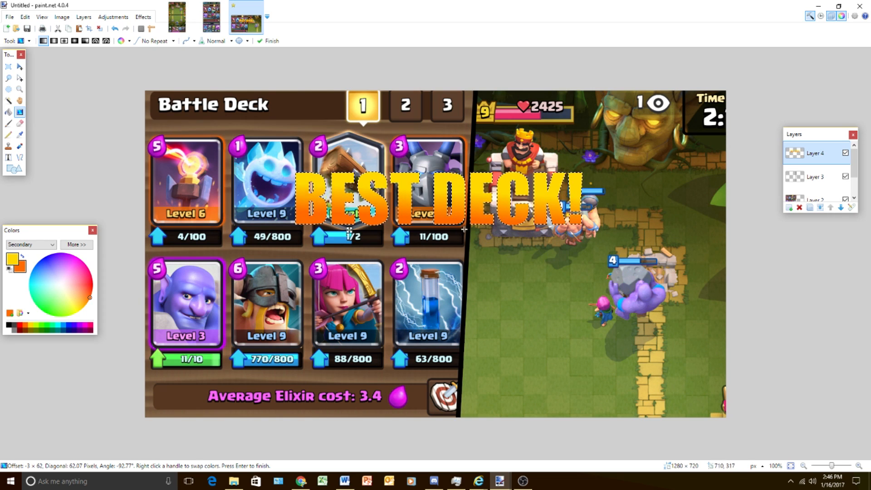
- Deselect the title, duplicate its layer, fill the copy's letters with black and place it beneath the gradient "BEST DECK!" layer
left_click(8, 67)
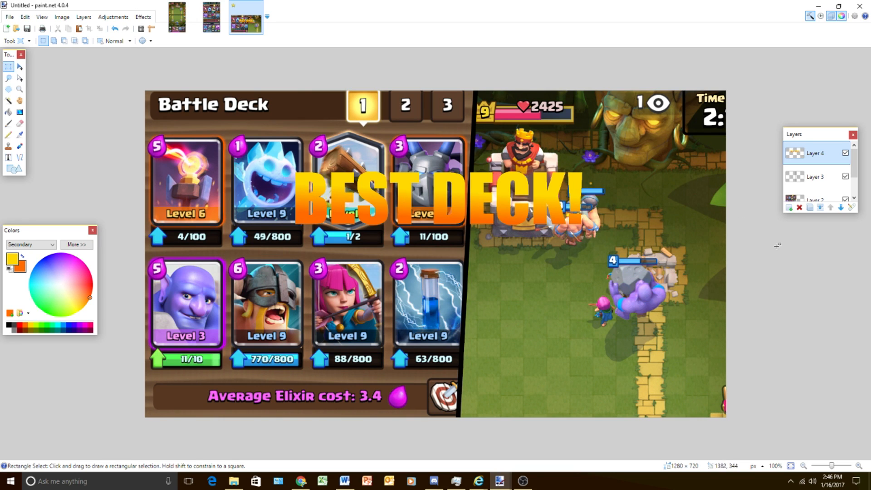
left_click(809, 207)
left_click(9, 111)
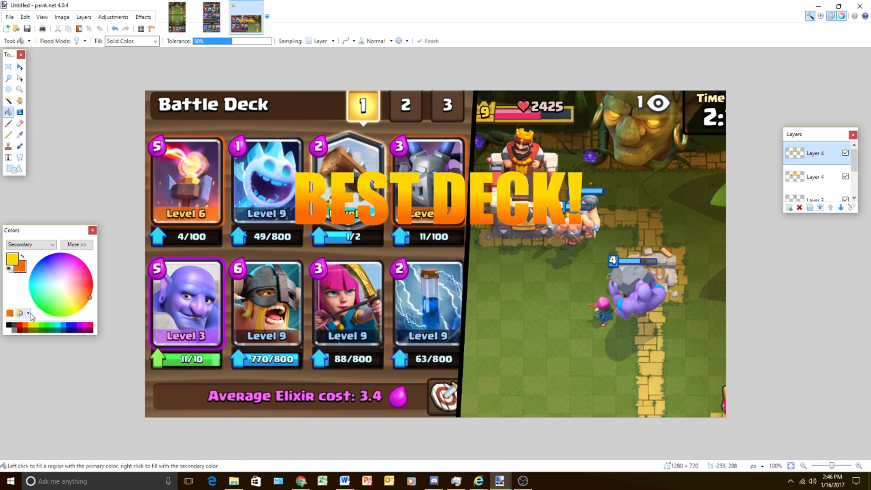
left_click(9, 271)
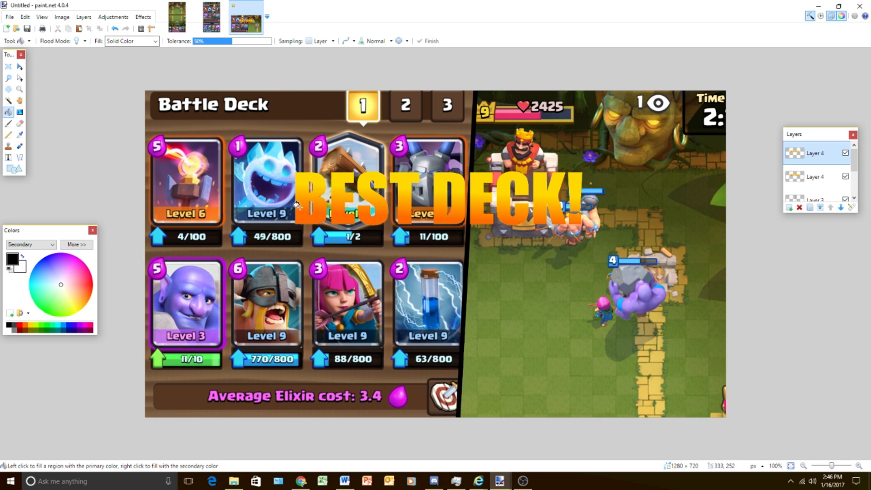
left_click(314, 211)
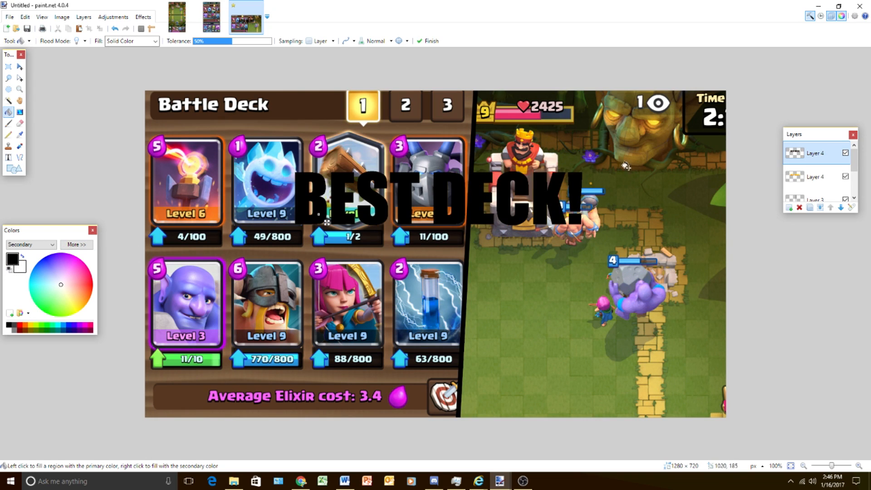
left_click_drag(822, 153, 814, 178)
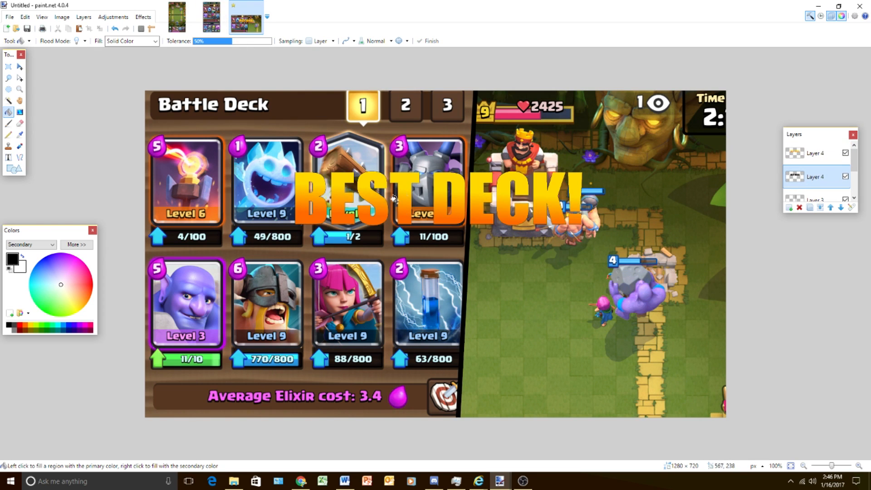
- Apply a Gaussian Blur with a radius of 11 to the black copy of "BEST DECK!"
left_click(143, 16)
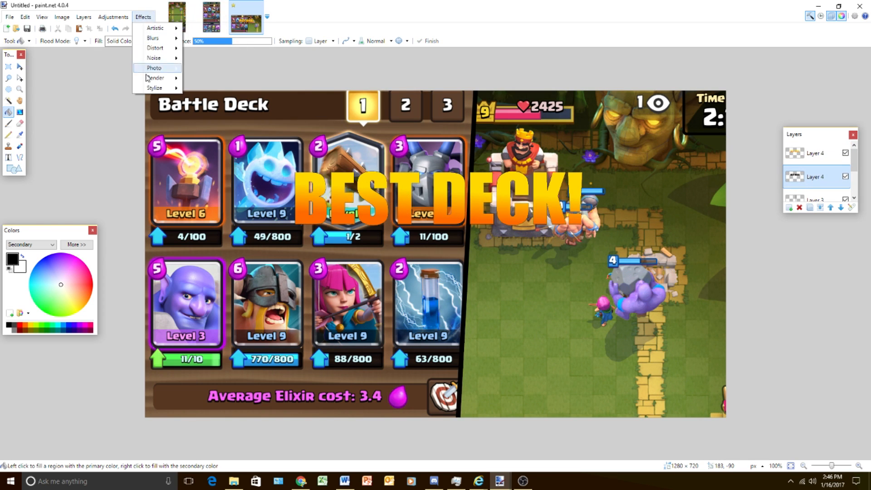
mouse_move(159, 41)
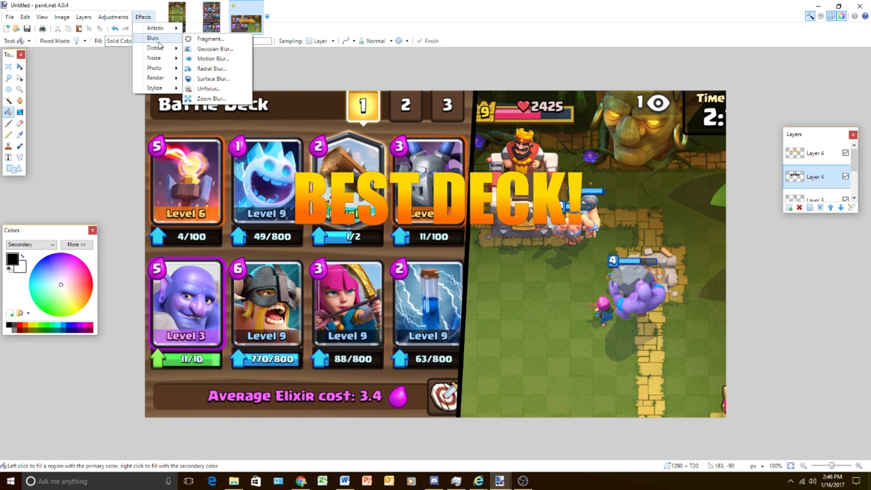
left_click(217, 78)
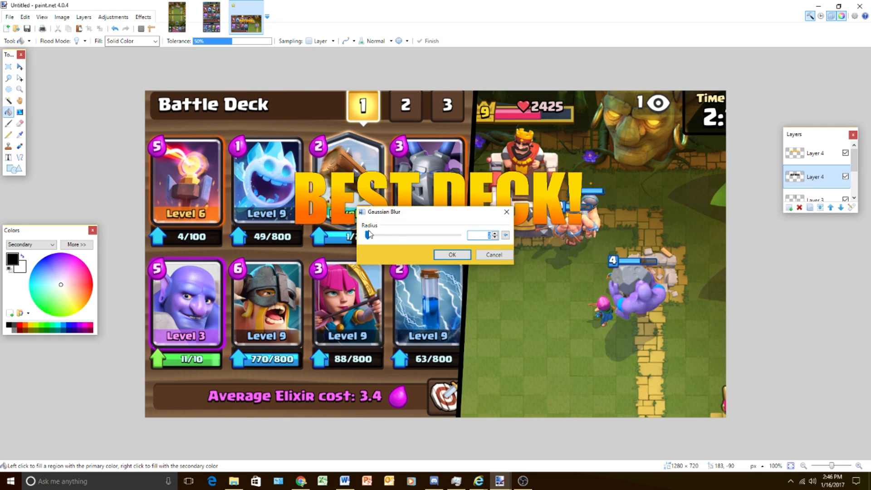
left_click_drag(368, 238, 371, 239)
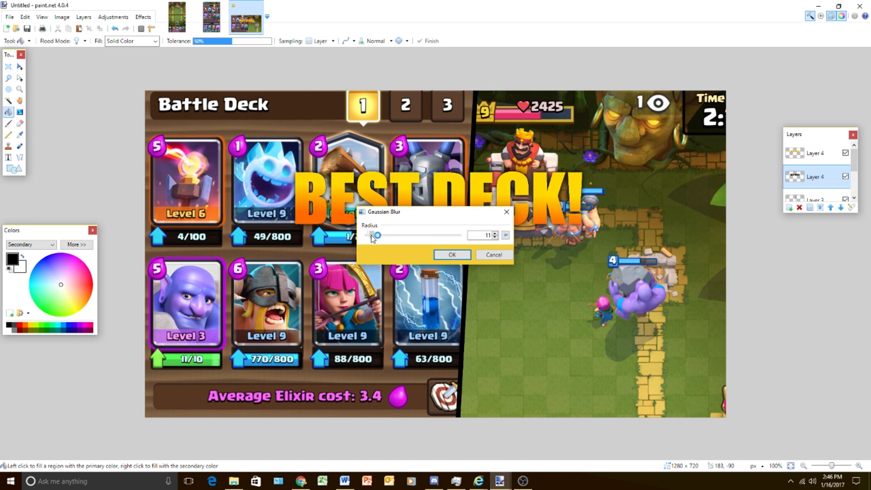
left_click(462, 257)
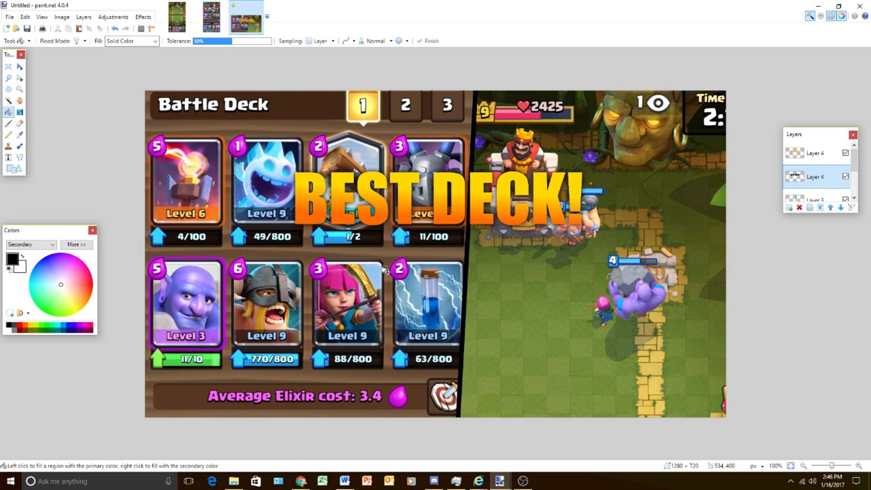
- Duplicate the blurred title shadow twice to darken it, and merge the gradient title and its shadows into one layer
left_click(811, 209)
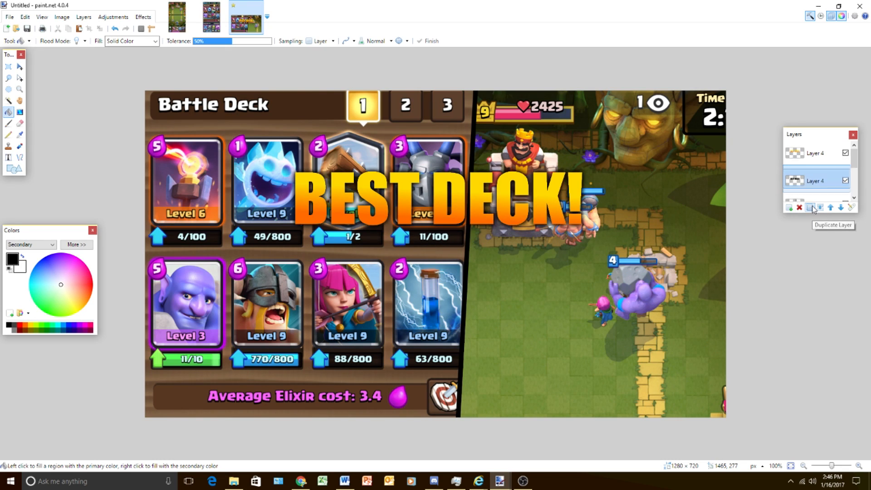
left_click(810, 209)
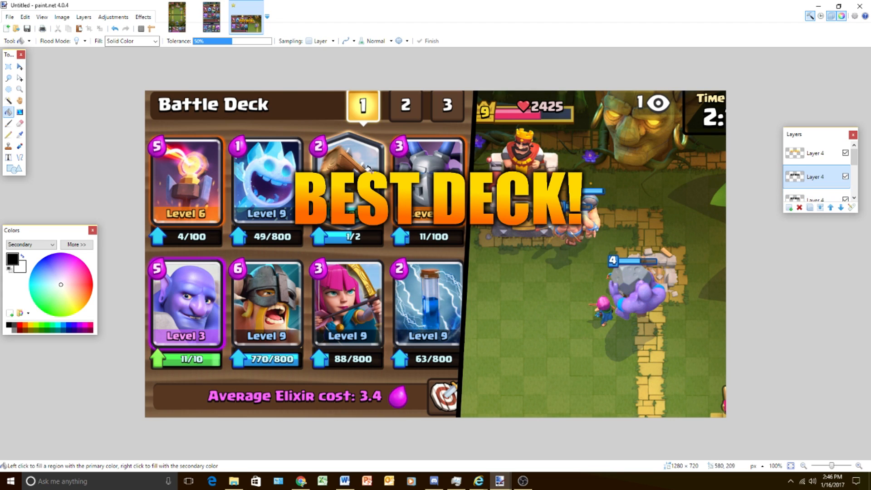
left_click(814, 153)
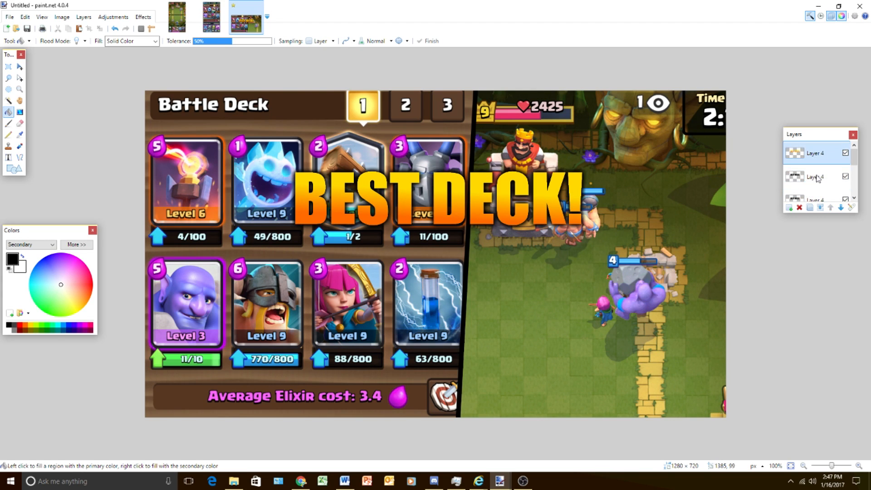
left_click(821, 209)
- Write "LEGENDARY ARENA" in black on a new layer and position it directly beneath the "BEST DECK!" title
left_click(789, 207)
left_click(8, 157)
left_click(270, 264)
type("le")
key("BackSpace")
key("BackSpace")
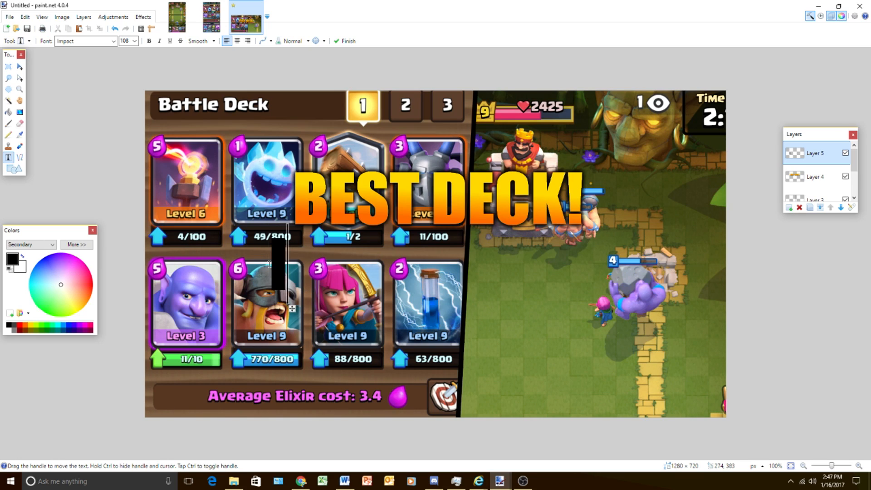
type("LEGEND")
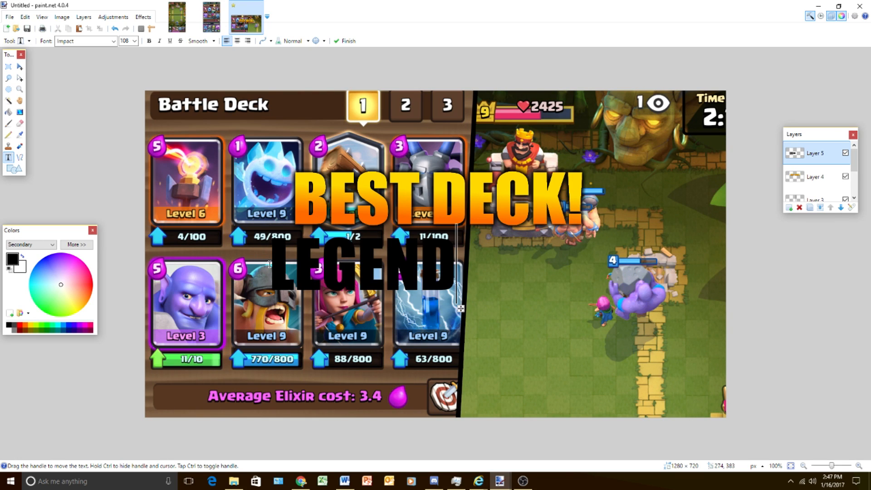
type("ARY ARENA")
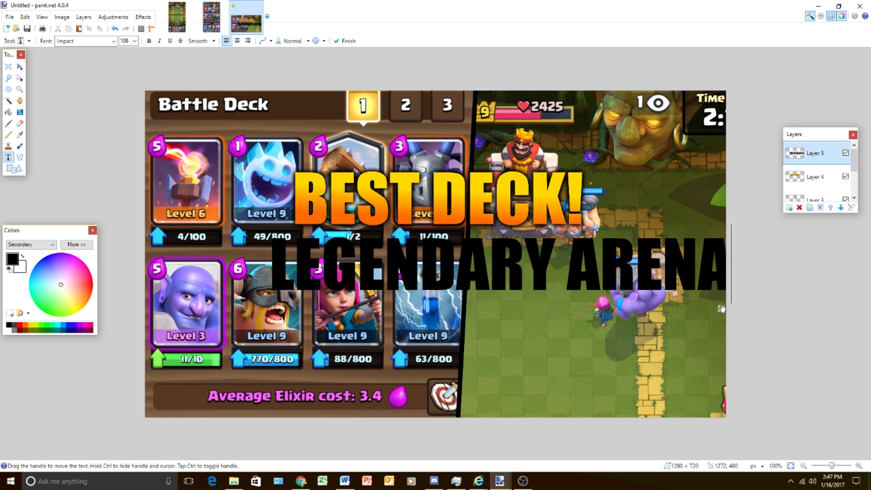
left_click_drag(721, 308, 659, 300)
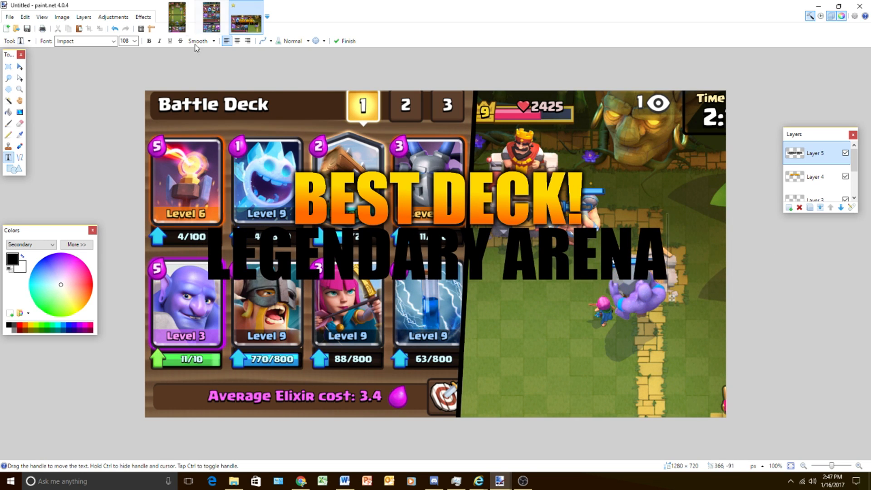
- Set the "LEGENDARY ARENA" font size to 84 and center the text beneath the title
left_click(135, 41)
left_click(126, 159)
left_click_drag(566, 289, 613, 285)
type("!")
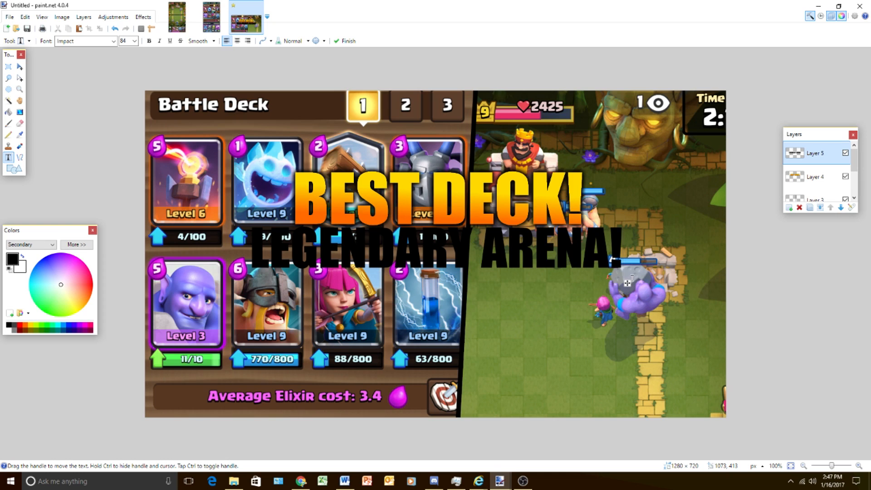
key("BackSpace")
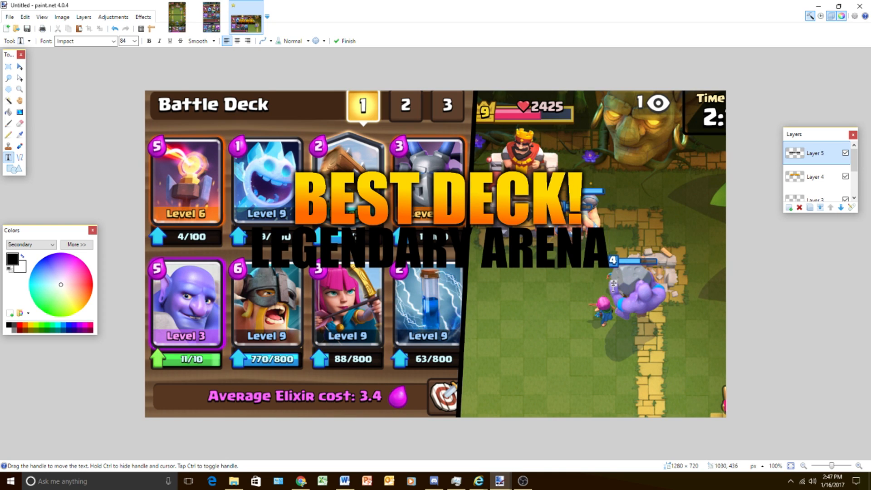
left_click_drag(614, 284, 620, 285)
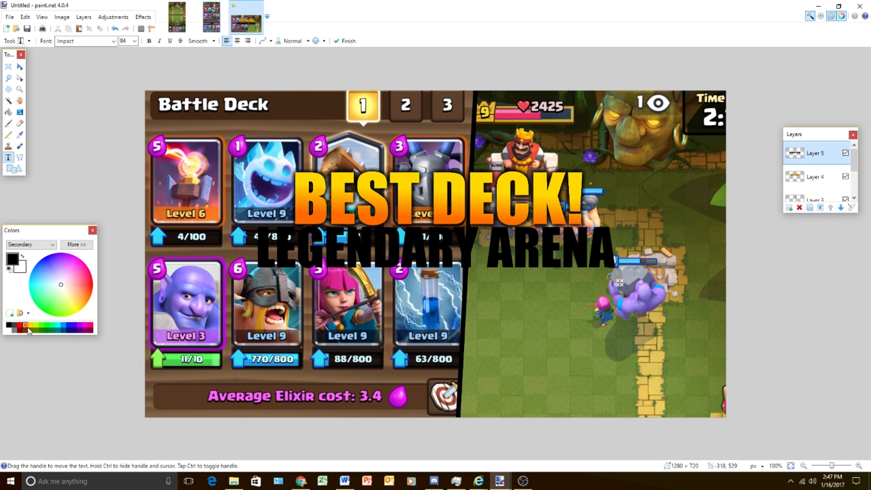
- Set the primary color to yellow, recoloring "LEGENDARY ARENA", and the secondary color to orange
left_click(12, 257)
left_click(26, 326)
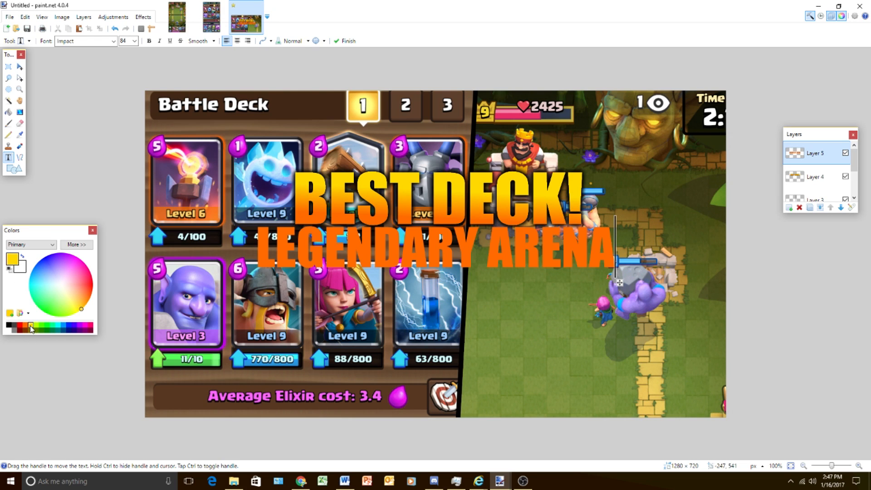
left_click(31, 326)
left_click(19, 271)
right_click(23, 325)
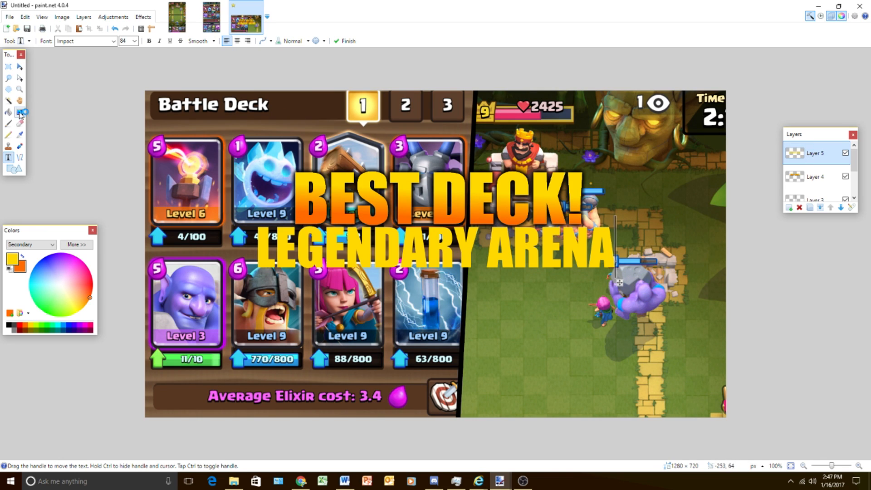
- Select all the letters of "LEGENDARY ARENA", fill them with a vertical yellow-to-orange linear gradient about 55 pixels long, and deselect
left_click(8, 101)
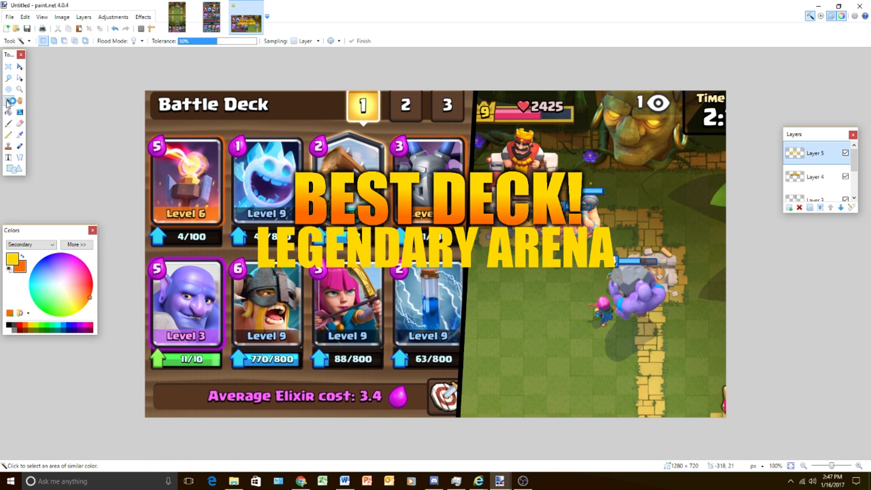
left_click(265, 260)
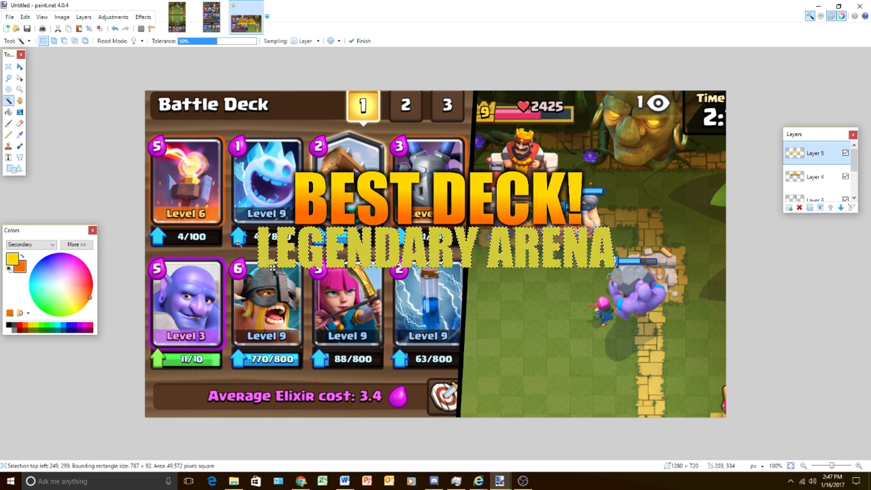
left_click(19, 112)
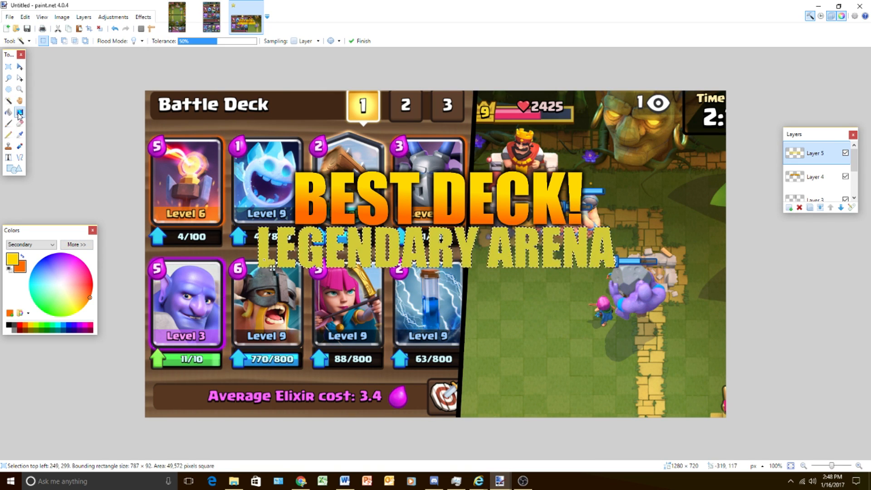
left_click_drag(433, 244, 433, 270)
key("Return")
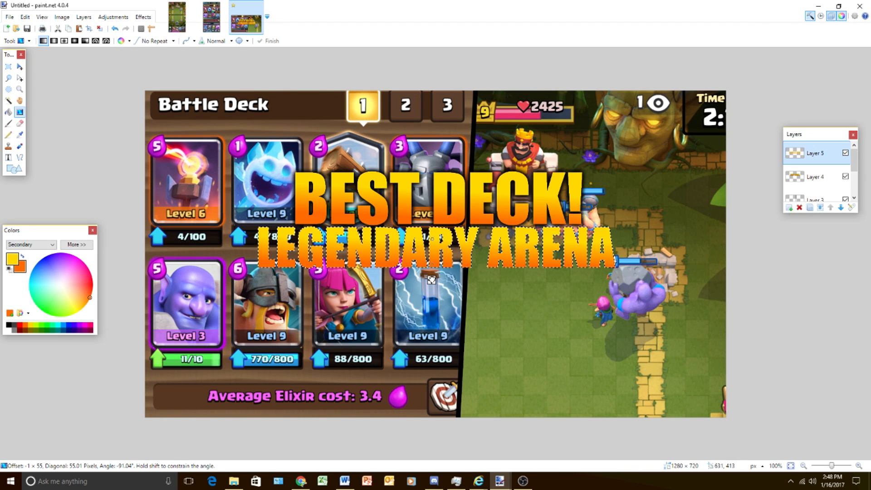
key("s")
key("ctrl+d")
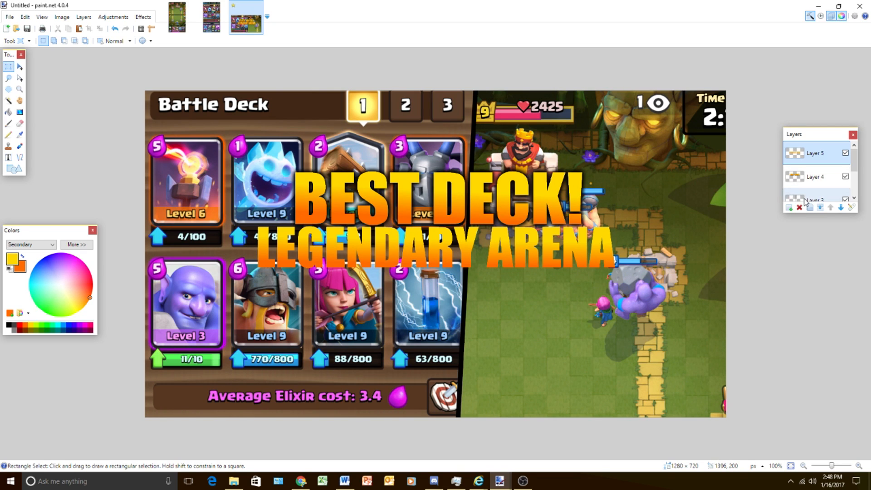
- Duplicate the "LEGENDARY ARENA" layer, fill the copy's letters with black and place it beneath the gradient text
left_click(788, 207)
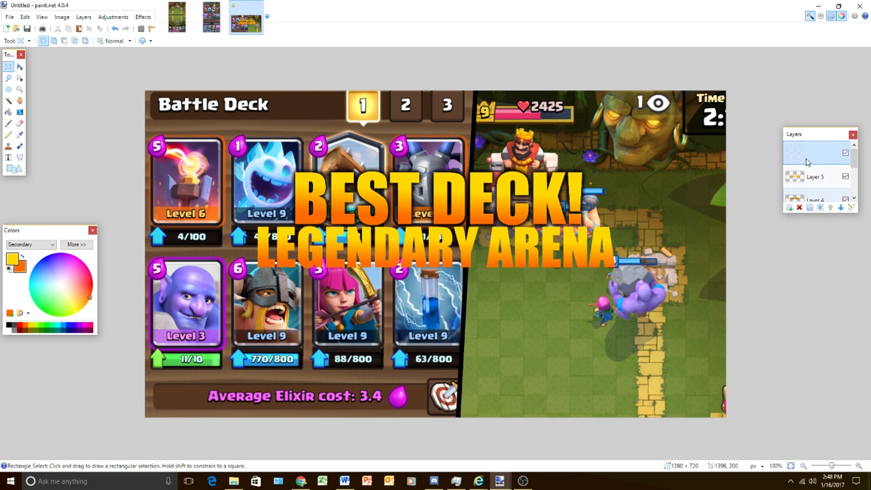
left_click(8, 111)
left_click(9, 270)
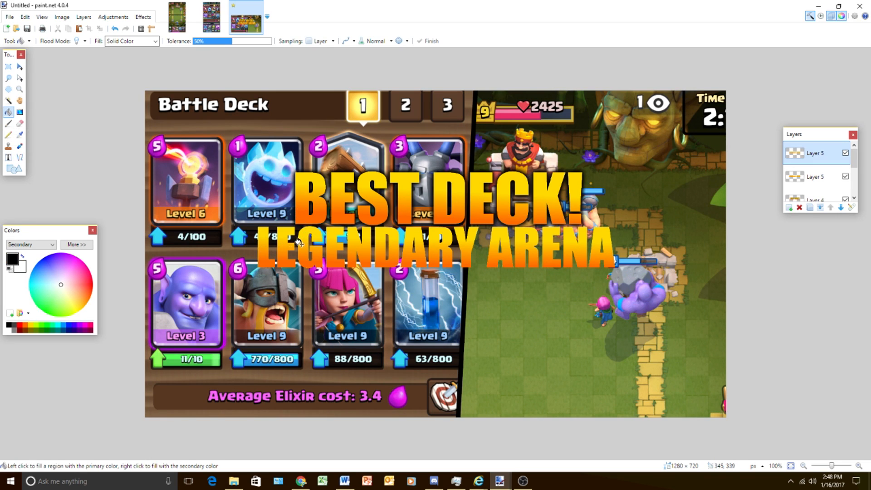
left_click(305, 237)
left_click_drag(817, 155, 819, 177)
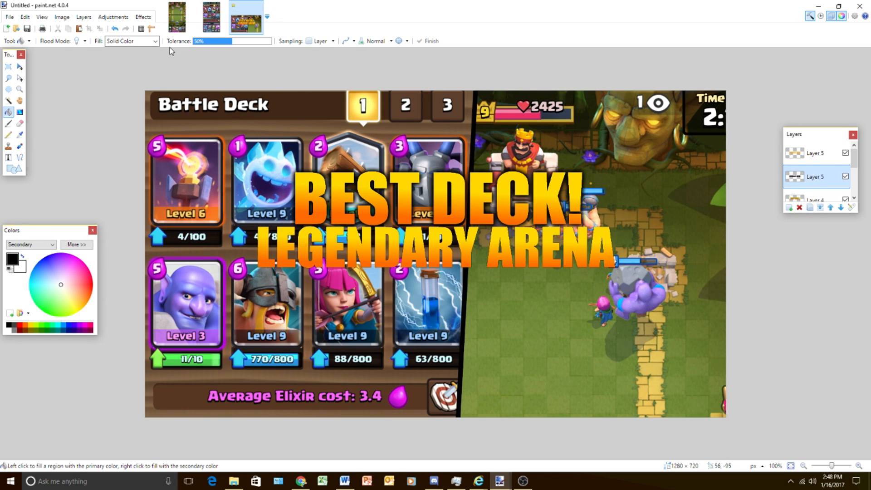
- Apply a Gaussian Blur with a radius of 11 to the black "LEGENDARY ARENA" copy and duplicate the blurred shadow layer
left_click(140, 18)
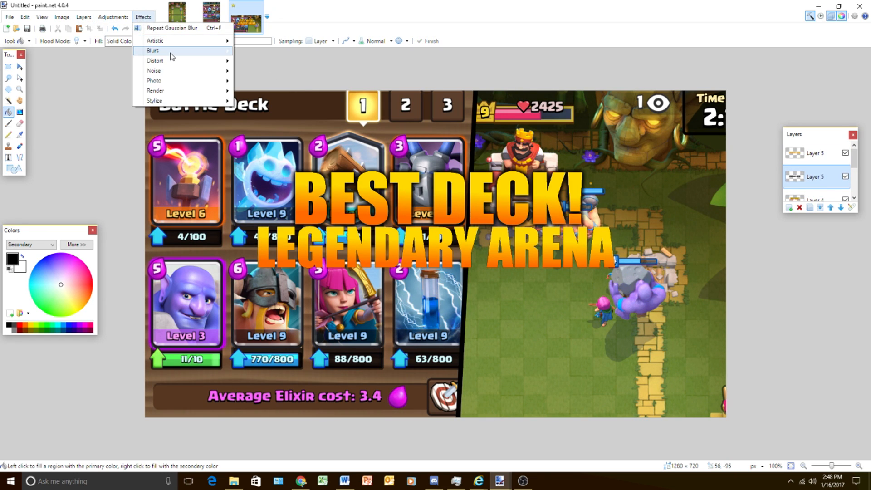
mouse_move(168, 51)
left_click(282, 61)
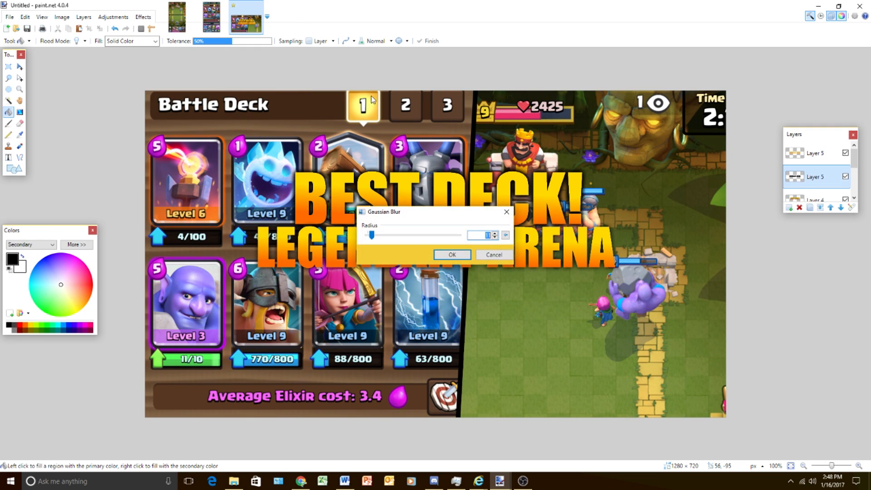
left_click(449, 255)
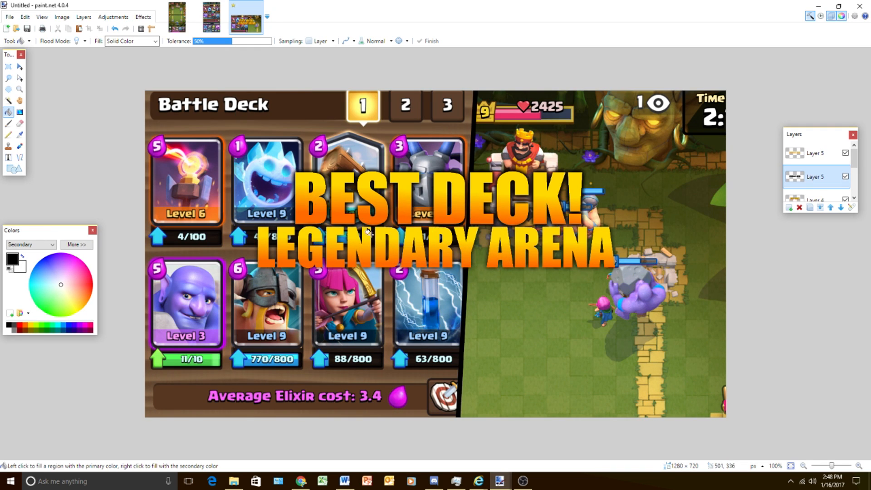
left_click(811, 209)
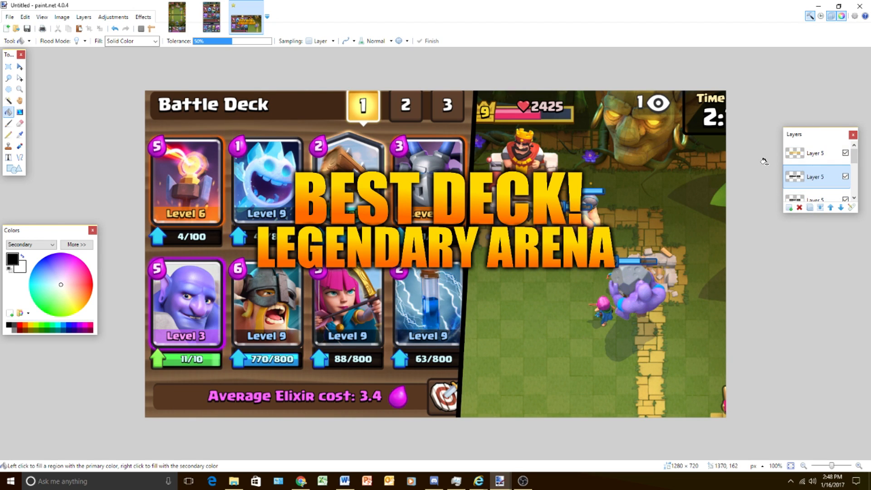
- Merge the "LEGENDARY ARENA" gradient text and its blurred shadow layers down into the "BEST DECK!" layer
left_click(818, 154)
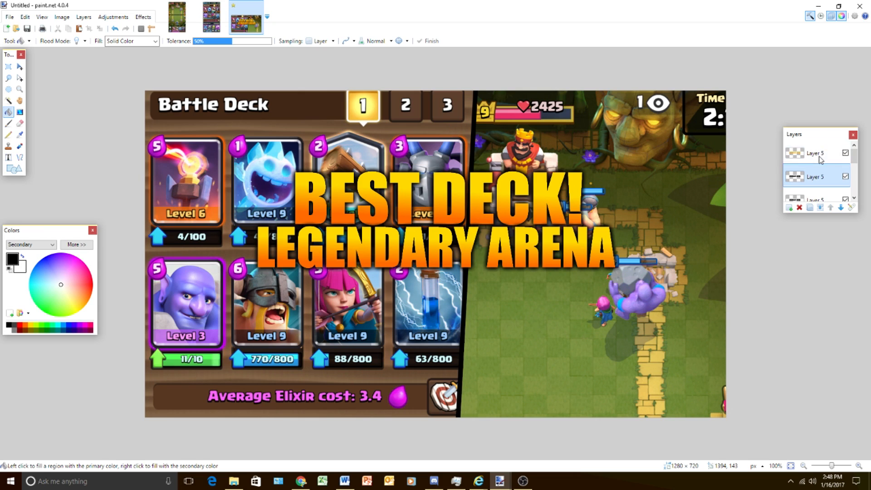
left_click(821, 207)
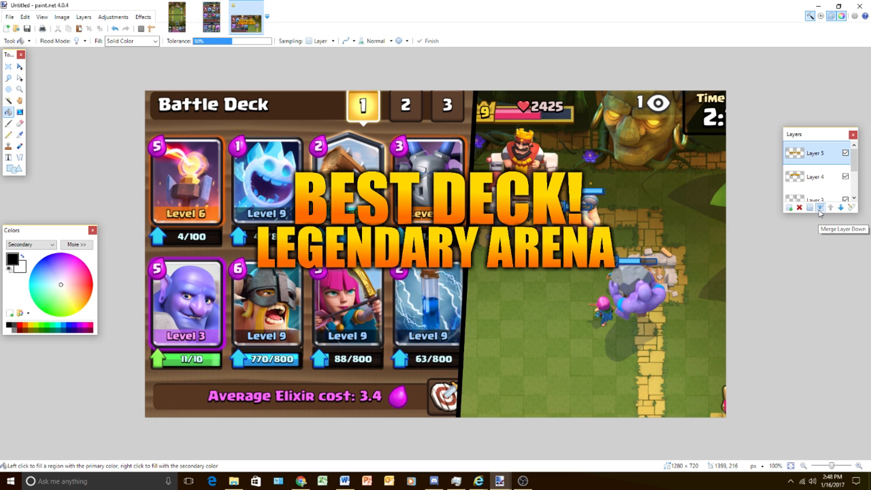
left_click(819, 208)
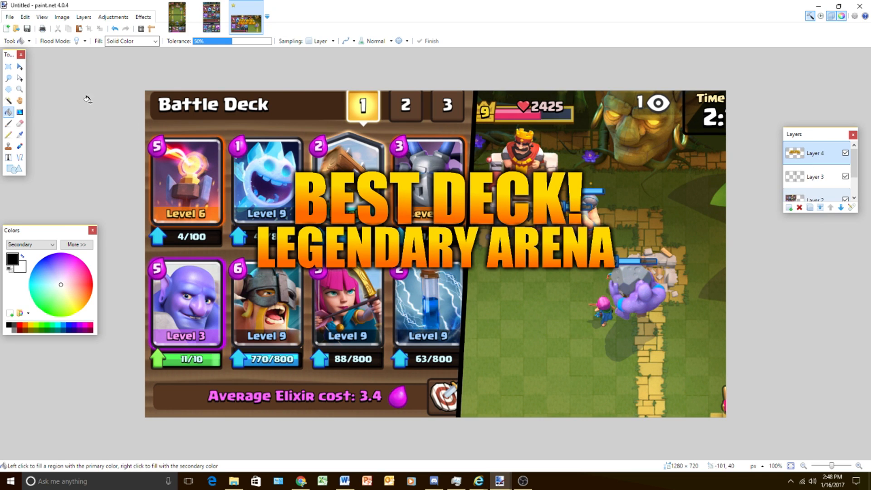
- Move the merged "BEST DECK!" and "LEGENDARY ARENA" titles down about 45 pixels and deselect
left_click(19, 66)
left_click_drag(397, 226, 396, 246)
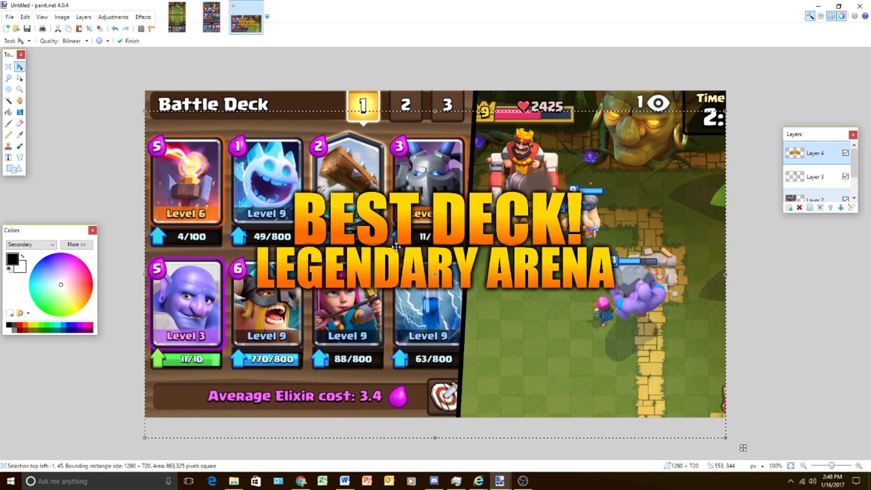
left_click(8, 66)
left_click(74, 128)
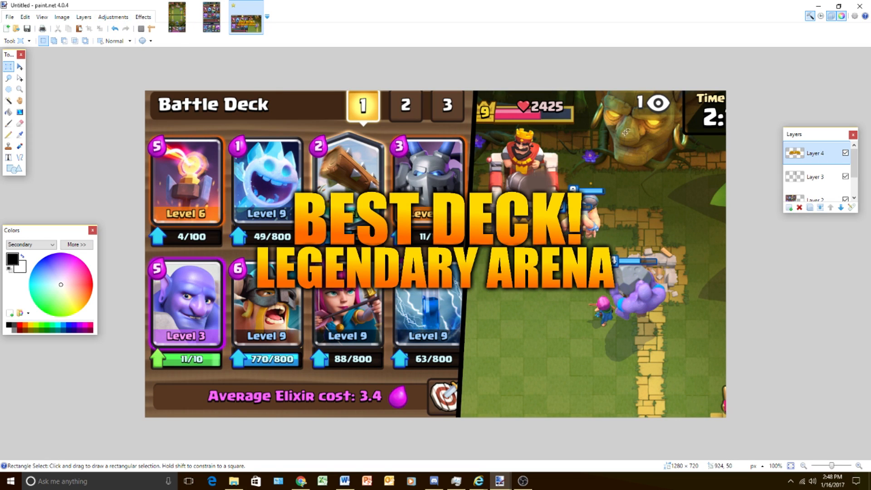
- Merge the titles and divider down into the background layer, and adjust the image with brightness -6 and contrast 5
left_click(820, 209)
left_click(820, 208)
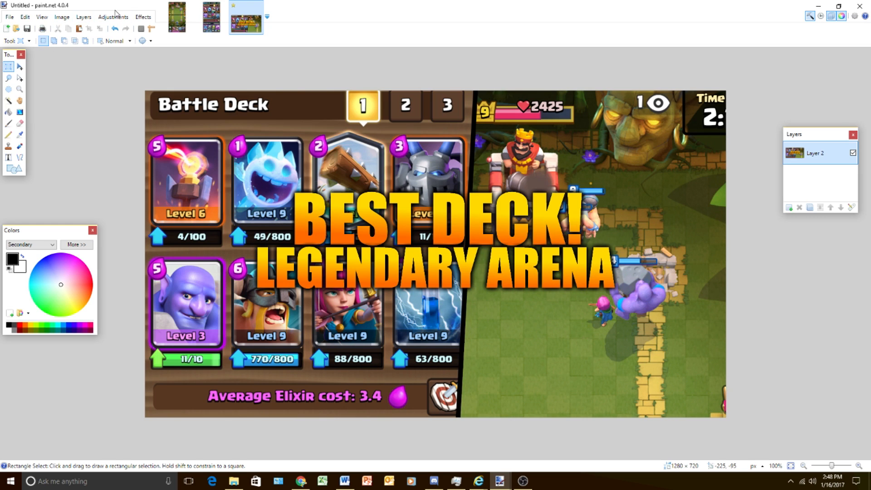
left_click(115, 16)
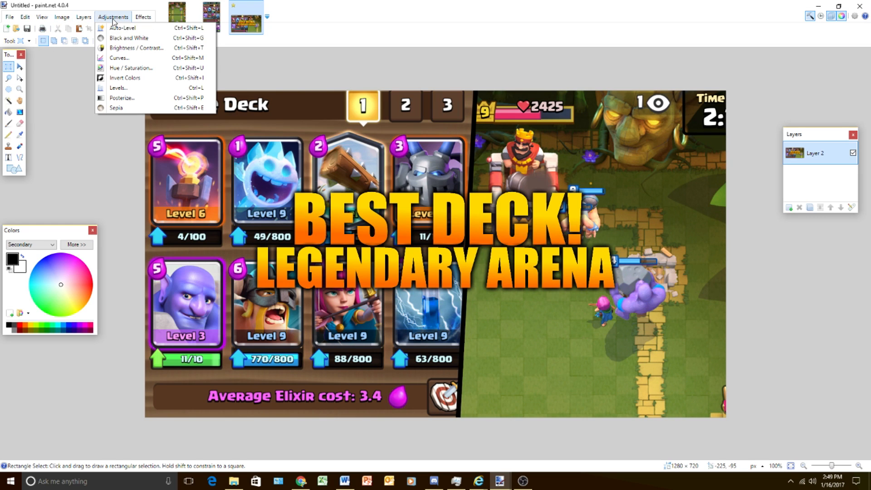
left_click(120, 46)
left_click_drag(414, 227, 412, 227)
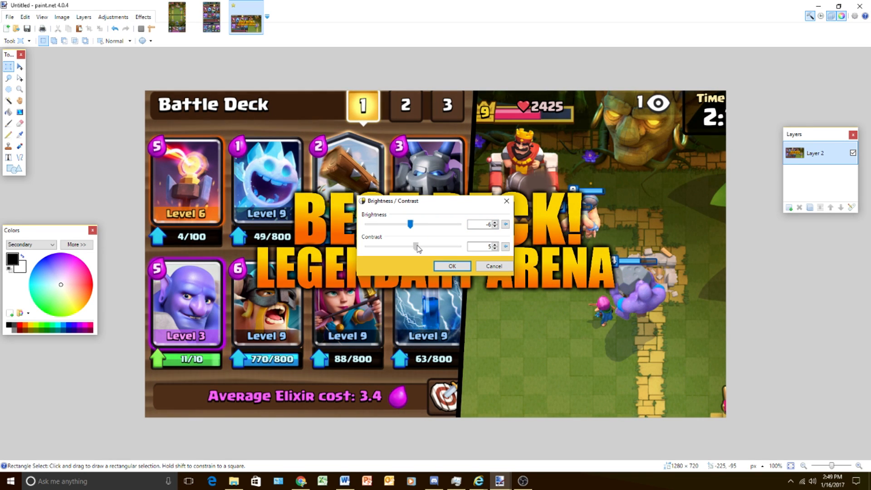
left_click(464, 269)
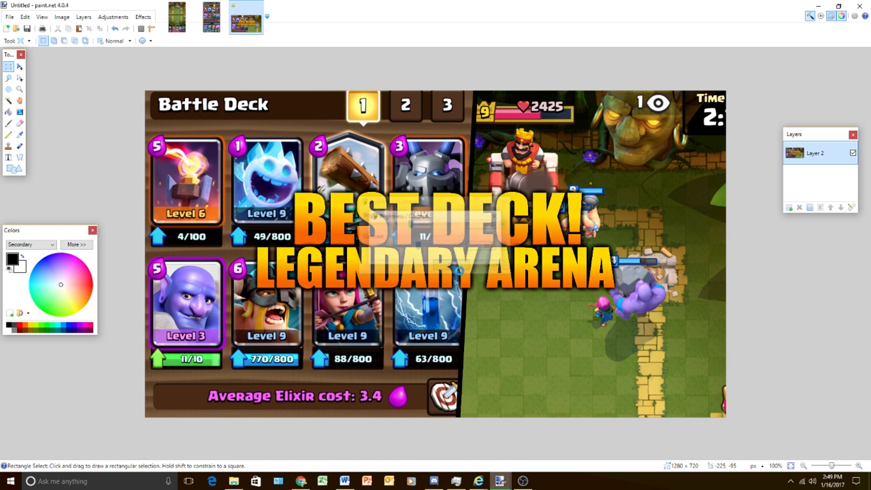